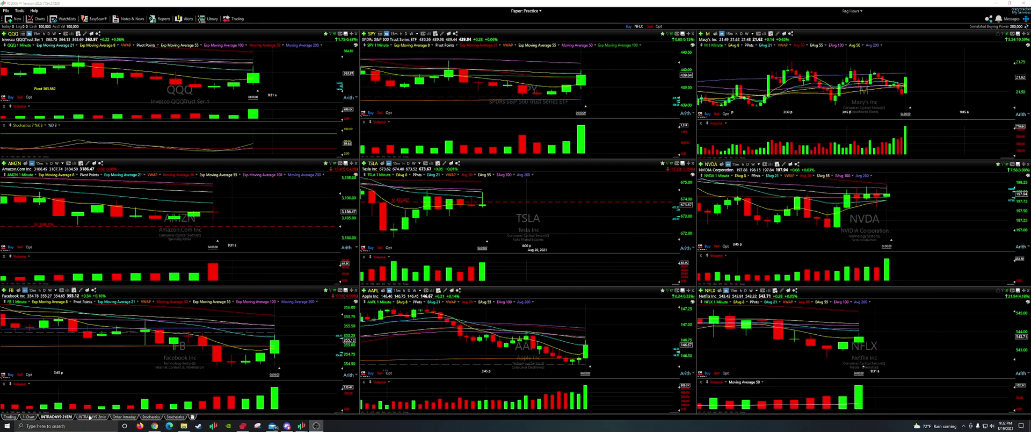
- Look through the existing intraday and Stochastics layouts, ending back on the 1-minute intraday layout
{"action": "left_click", "coordinate": [97, 418]}
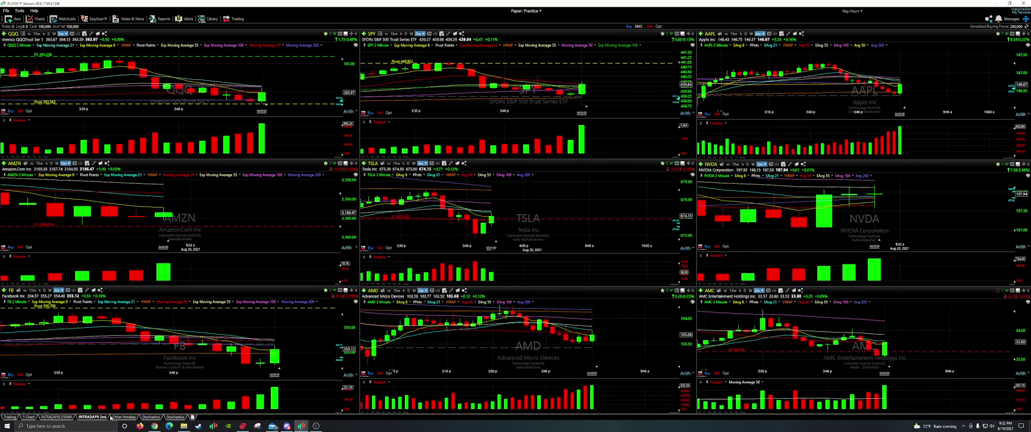
{"action": "left_click", "coordinate": [124, 416]}
{"action": "left_click", "coordinate": [146, 418]}
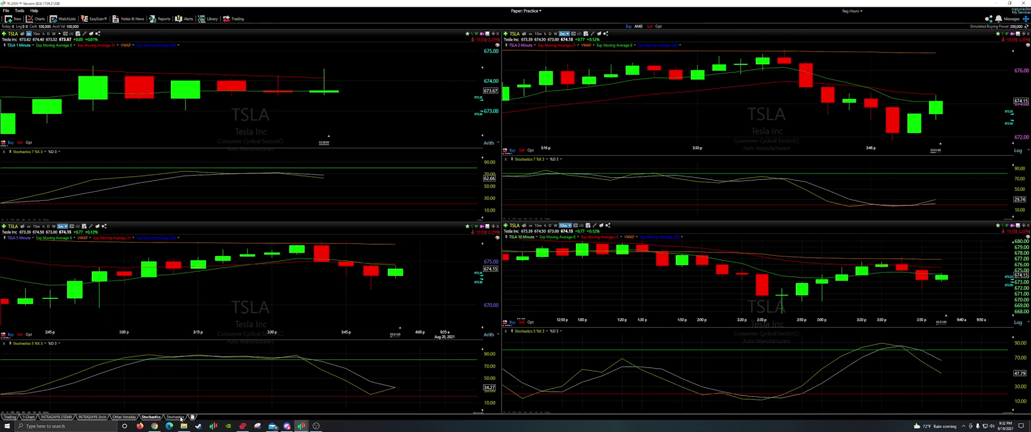
{"action": "left_click", "coordinate": [94, 418]}
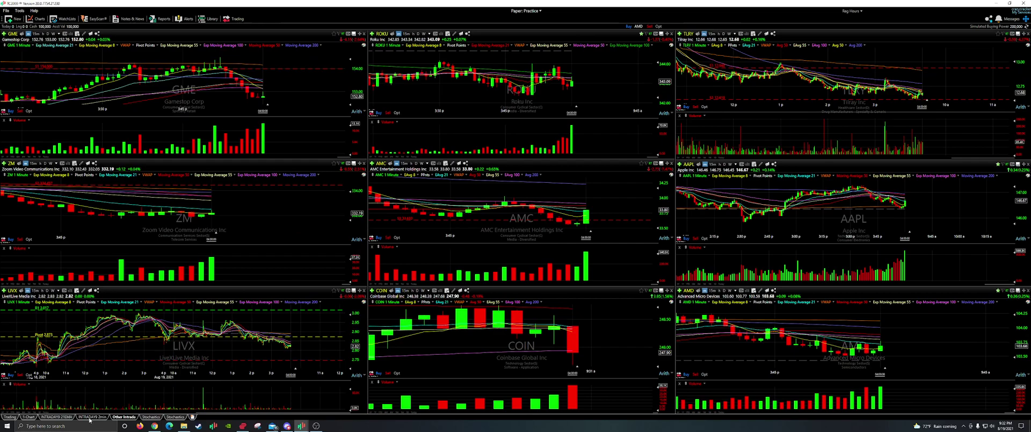
{"action": "left_click", "coordinate": [51, 416]}
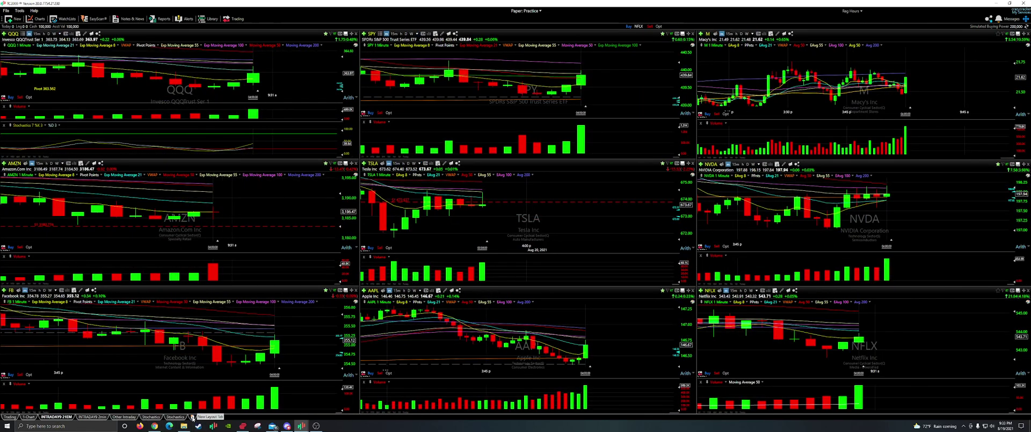
- Create a new layout from the starter layout with four equal panes
{"action": "left_click", "coordinate": [193, 418]}
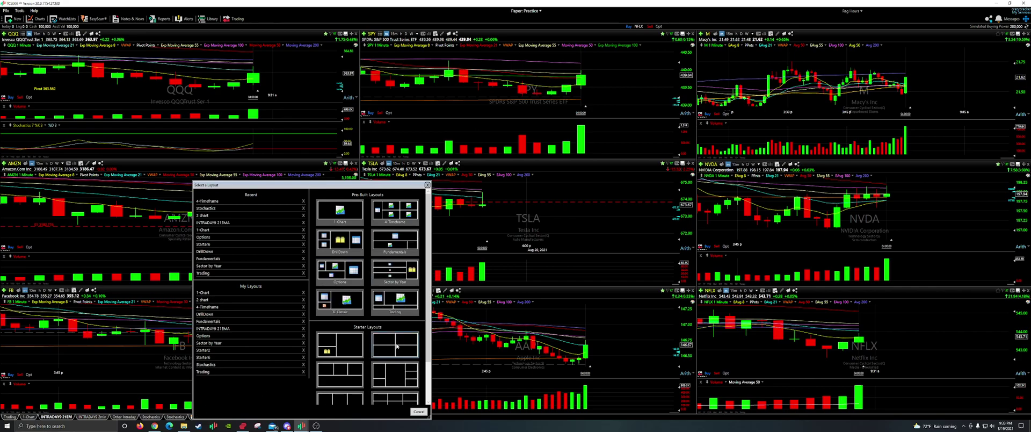
{"action": "scroll", "coordinate": [374, 344], "scroll_direction": "down", "scroll_amount": 1}
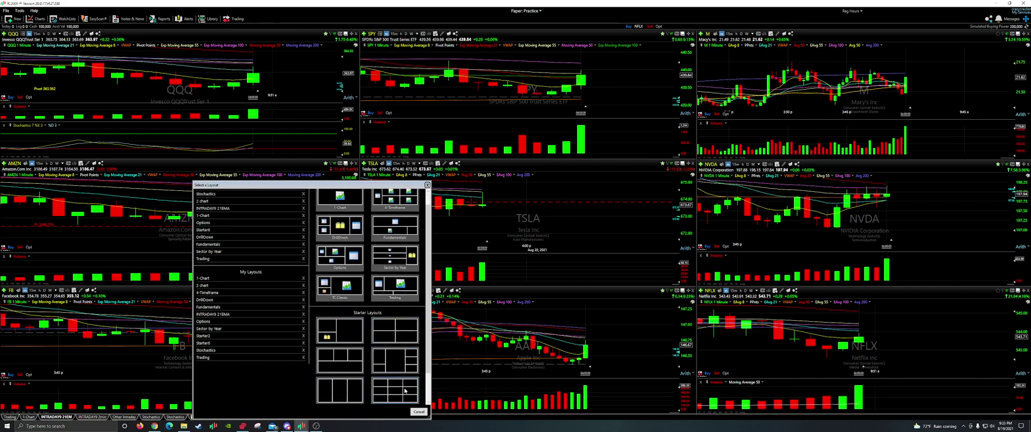
{"action": "scroll", "coordinate": [391, 364], "scroll_direction": "up", "scroll_amount": 1}
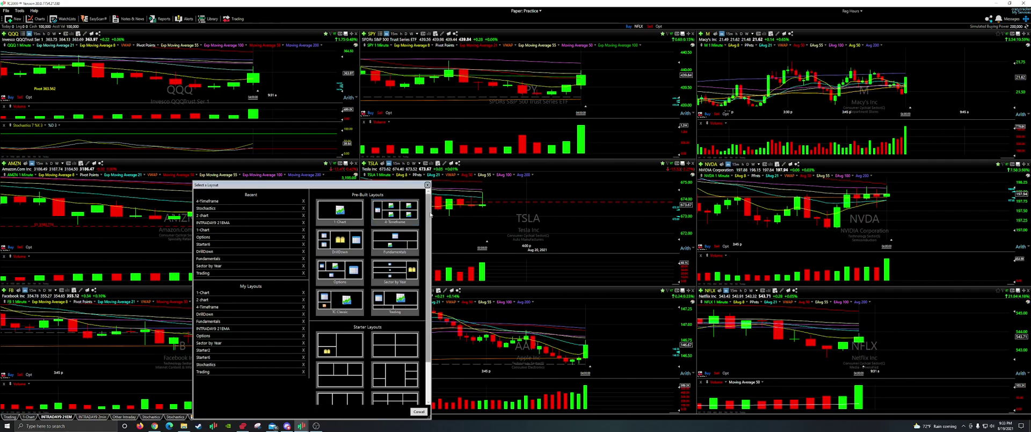
{"action": "left_click", "coordinate": [392, 345]}
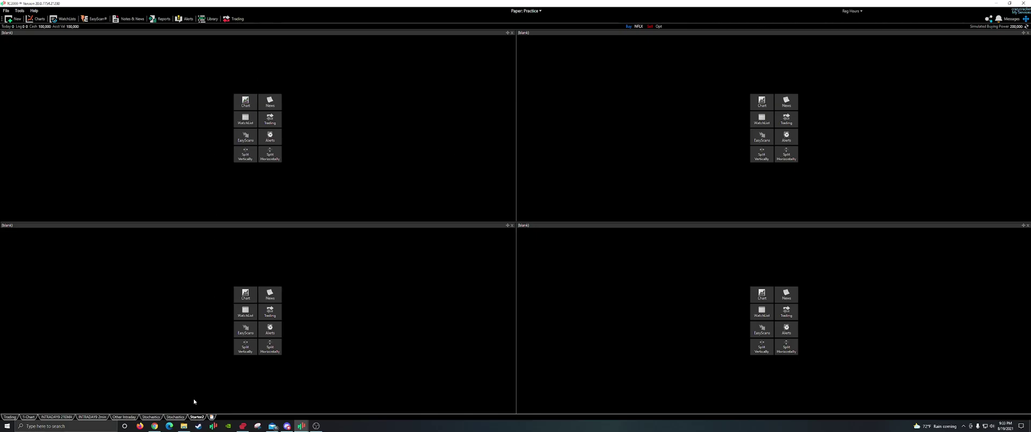
- Add a Blank Chart to each of the four empty panes of the new layout
{"action": "left_click", "coordinate": [245, 102]}
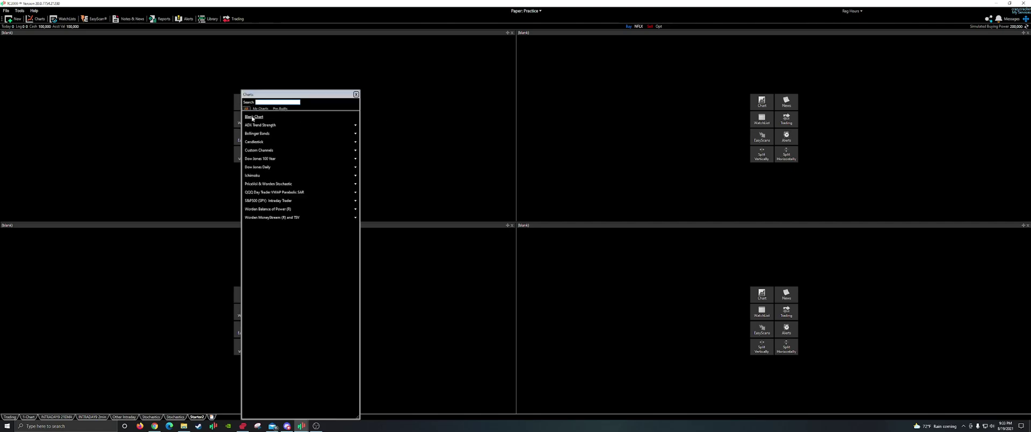
{"action": "left_click", "coordinate": [253, 117]}
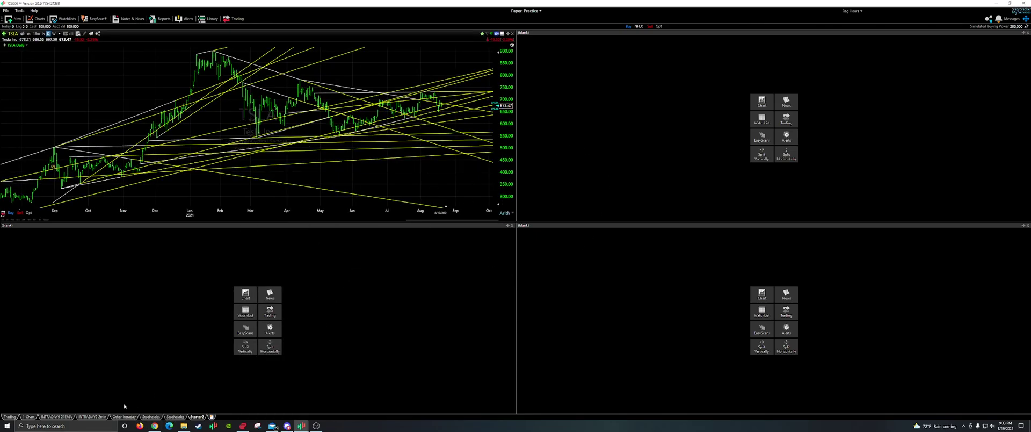
{"action": "right_click", "coordinate": [155, 418]}
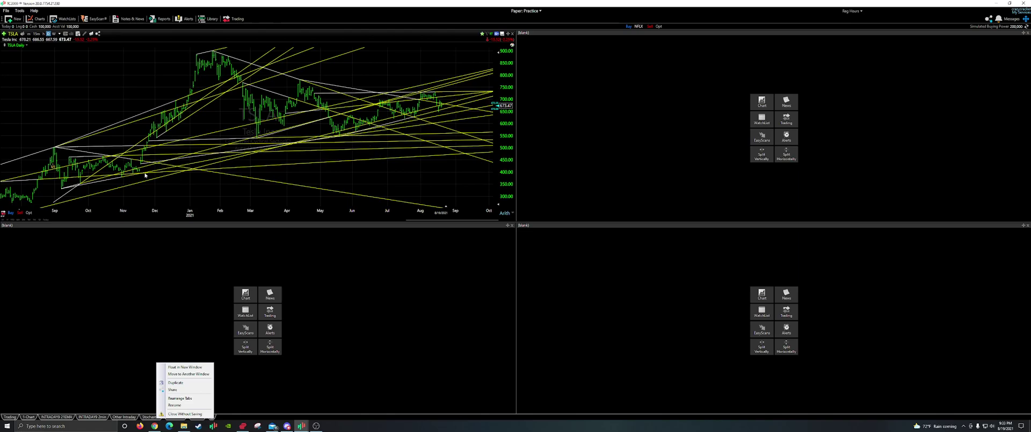
{"action": "left_click", "coordinate": [465, 292]}
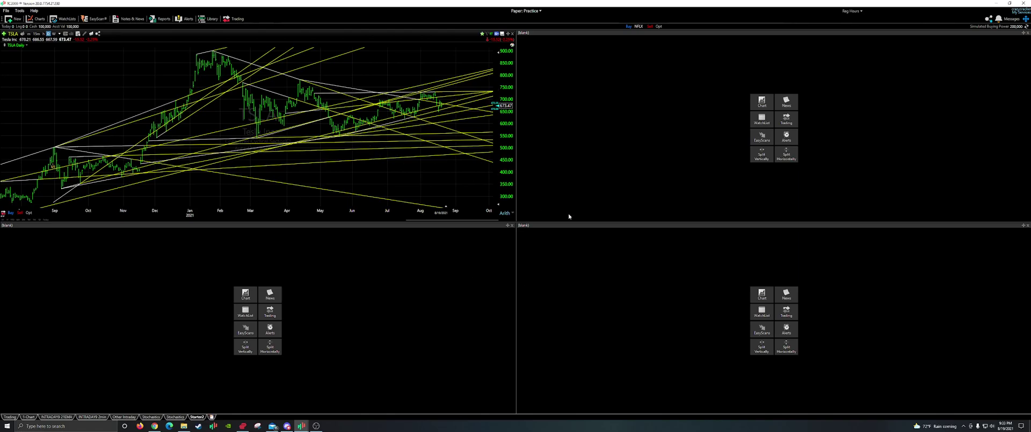
{"action": "left_click", "coordinate": [761, 102]}
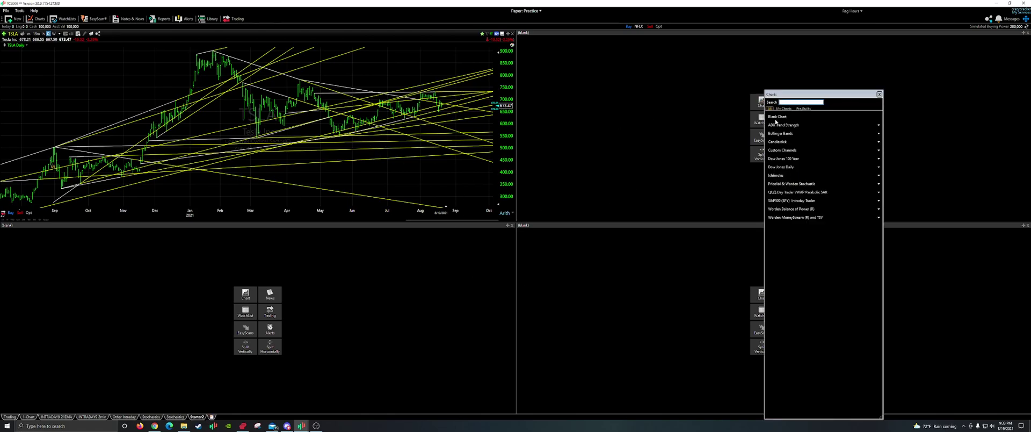
{"action": "left_click", "coordinate": [778, 116]}
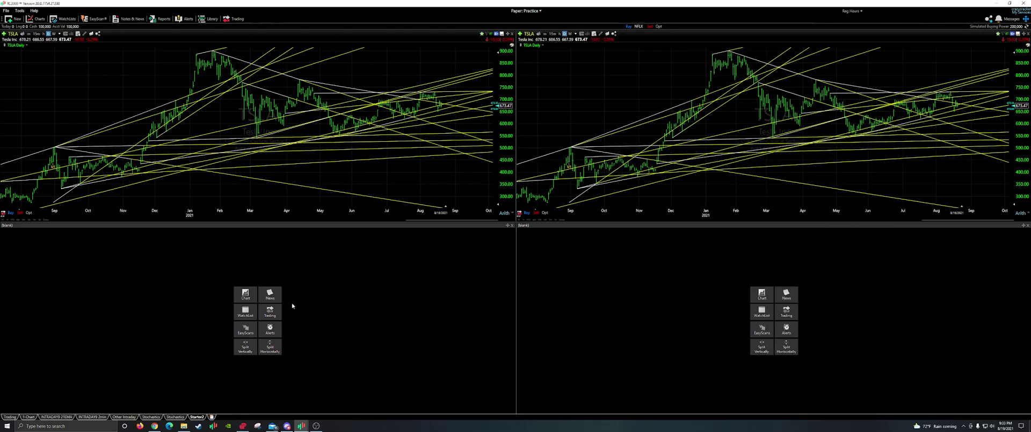
{"action": "left_click", "coordinate": [245, 294]}
{"action": "left_click", "coordinate": [263, 116]}
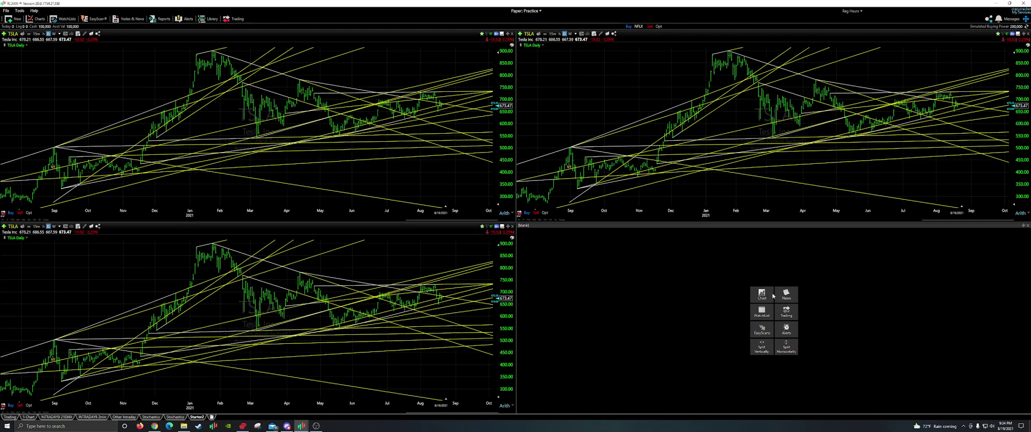
{"action": "left_click", "coordinate": [767, 293]}
{"action": "left_click", "coordinate": [778, 116]}
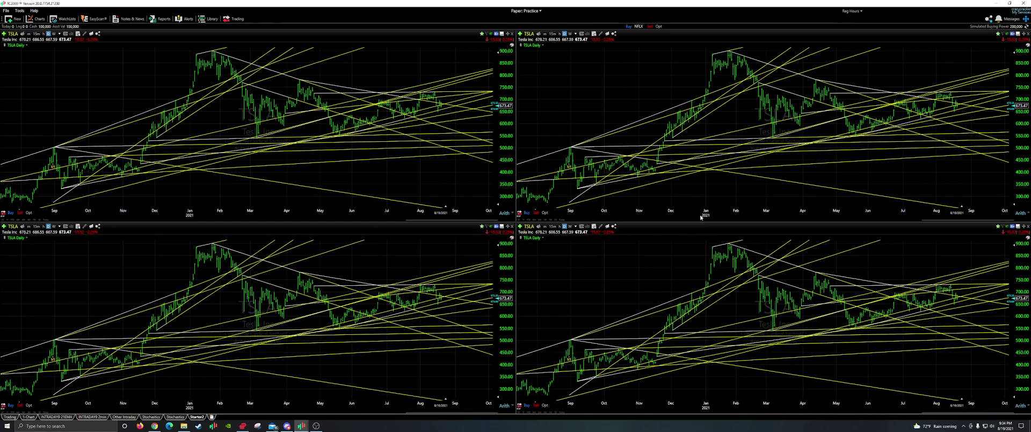
- Set the first TSLA chart's plot style to Candlestick, coloured by Open to Close, with up bars filled
{"action": "scroll", "coordinate": [228, 90], "scroll_direction": "up", "scroll_amount": 5}
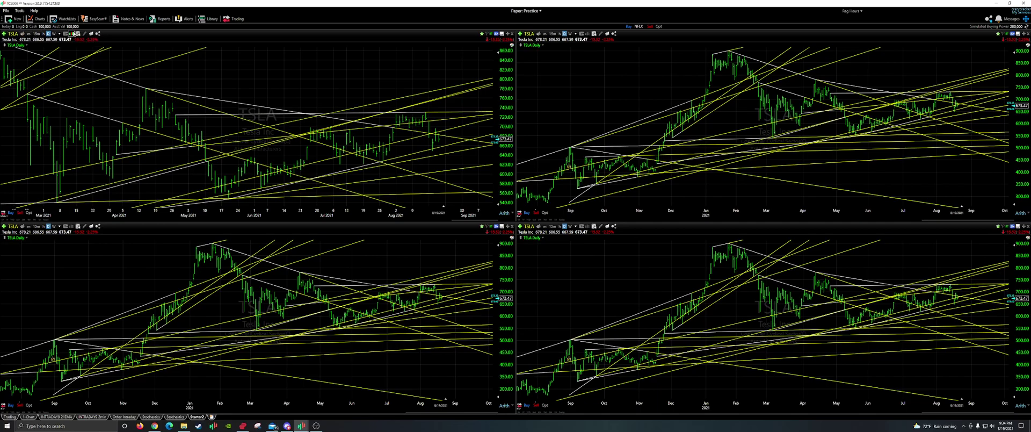
{"action": "right_click", "coordinate": [273, 80]}
{"action": "left_click", "coordinate": [313, 91]}
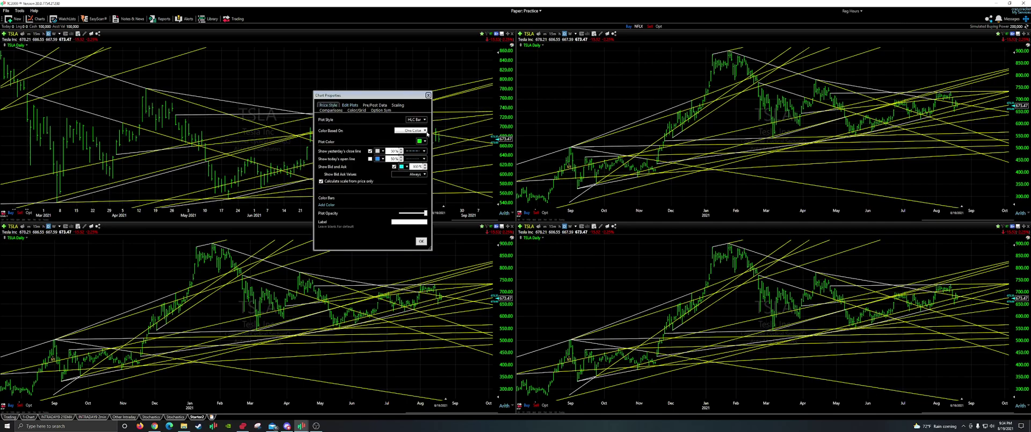
{"action": "left_click", "coordinate": [417, 119]}
{"action": "left_click", "coordinate": [412, 143]}
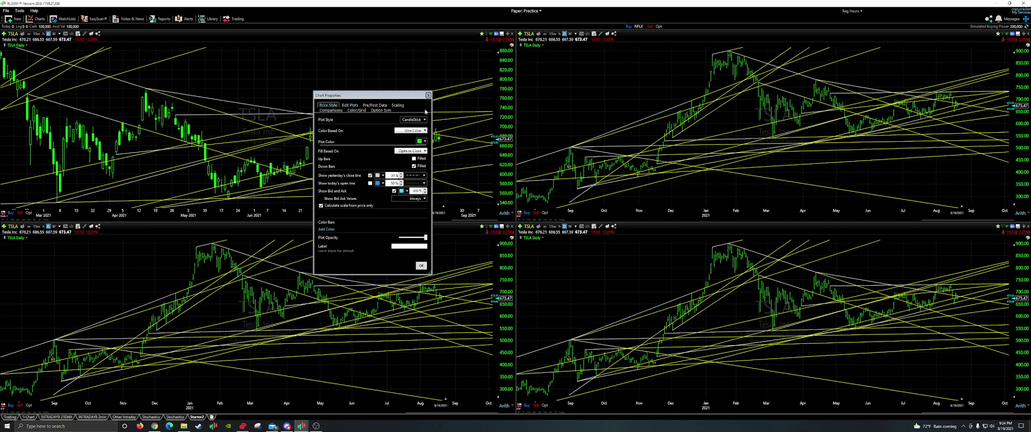
{"action": "left_click", "coordinate": [421, 131]}
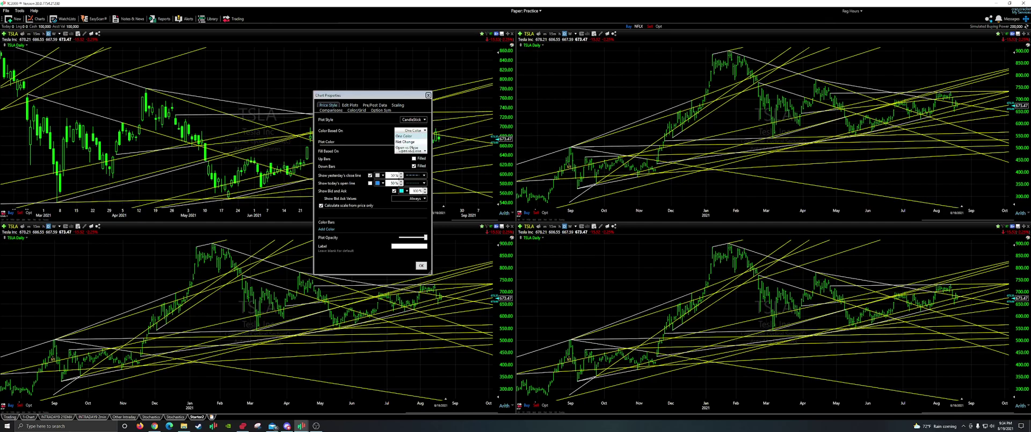
{"action": "left_click", "coordinate": [408, 148]}
{"action": "left_click", "coordinate": [414, 163]}
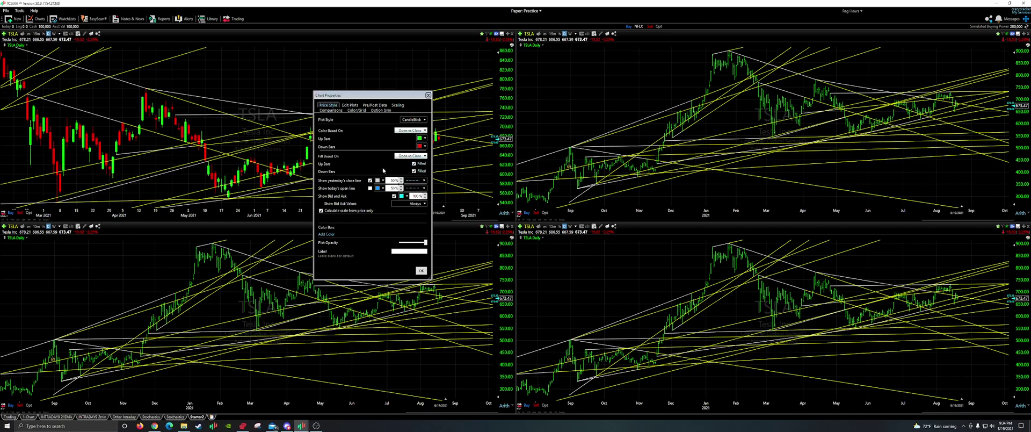
- Add an exponential moving average with a period of 8 to the first chart's TSLA price plot
{"action": "left_click", "coordinate": [350, 105]}
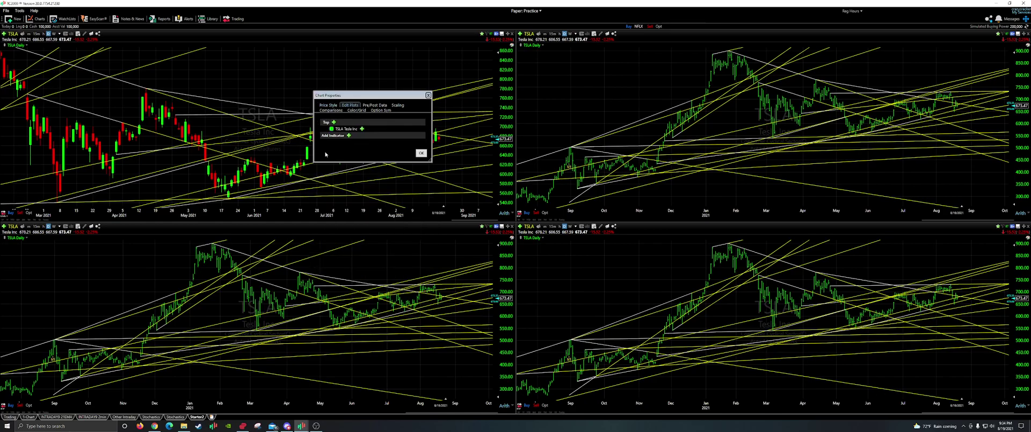
{"action": "left_click", "coordinate": [363, 129]}
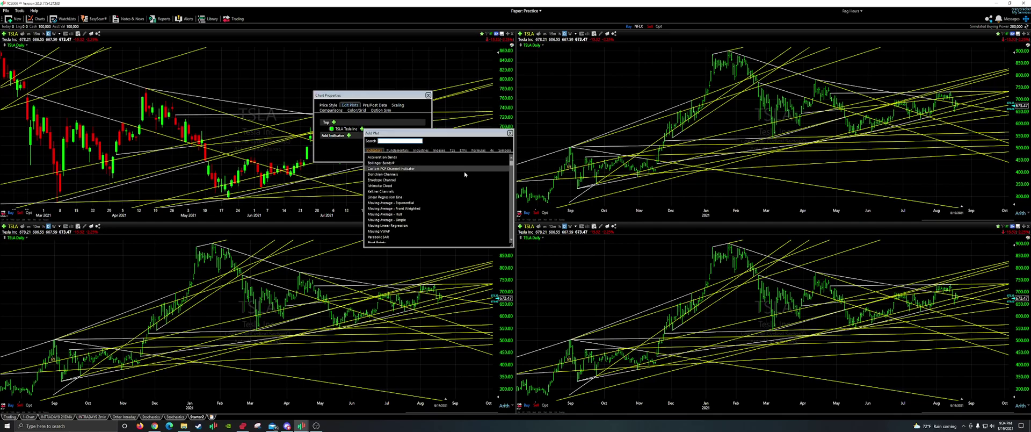
{"action": "type", "text": "mov"}
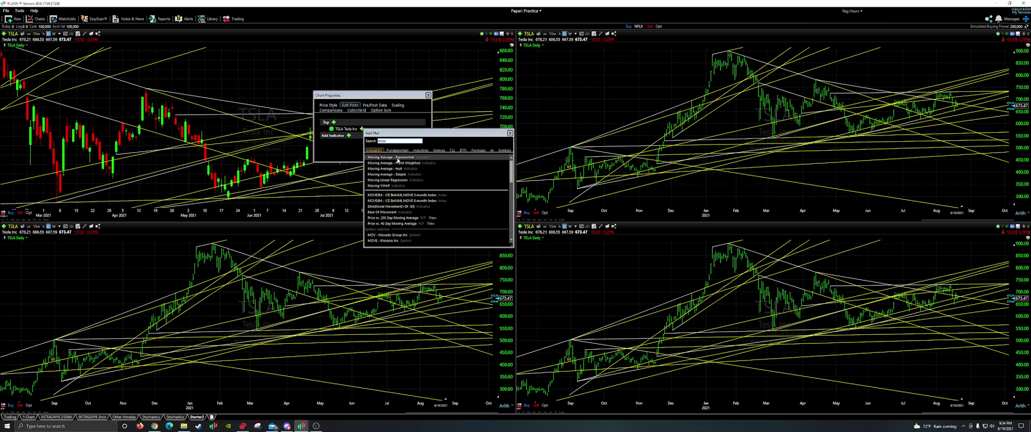
{"action": "left_click", "coordinate": [400, 157]}
{"action": "left_click", "coordinate": [366, 136]}
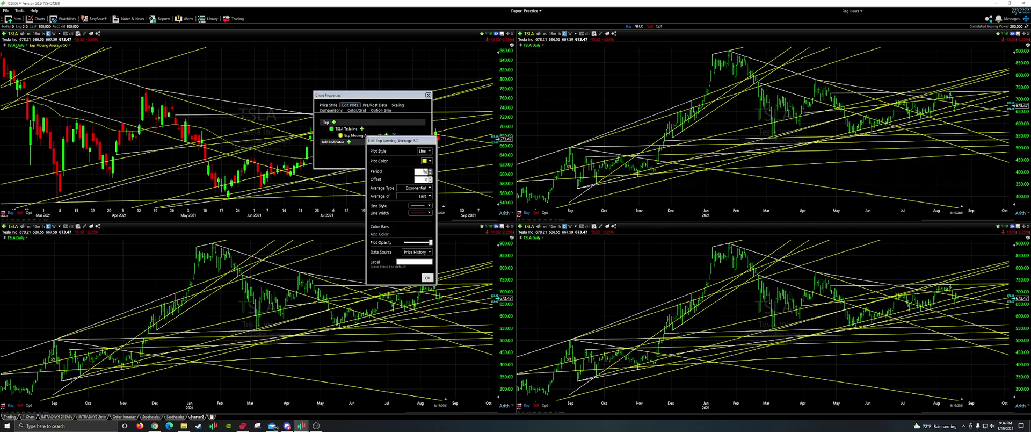
{"action": "type", "text": "8"}
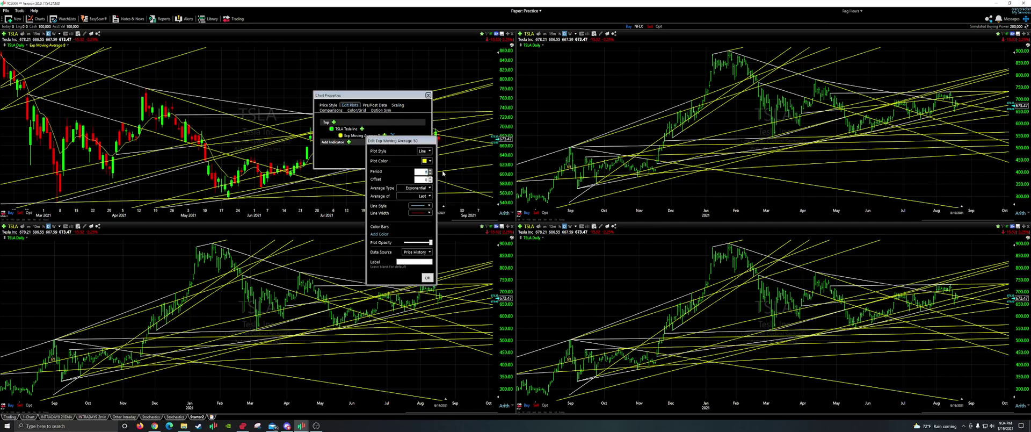
{"action": "left_click", "coordinate": [427, 278]}
{"action": "left_click", "coordinate": [420, 160]}
- Switch the first TSLA chart to the 1-minute time frame
{"action": "scroll", "coordinate": [413, 111], "scroll_direction": "up", "scroll_amount": 5}
{"action": "scroll", "coordinate": [431, 111], "scroll_direction": "down", "scroll_amount": 4}
{"action": "key", "text": "1"}
{"action": "key", "text": "Return"}
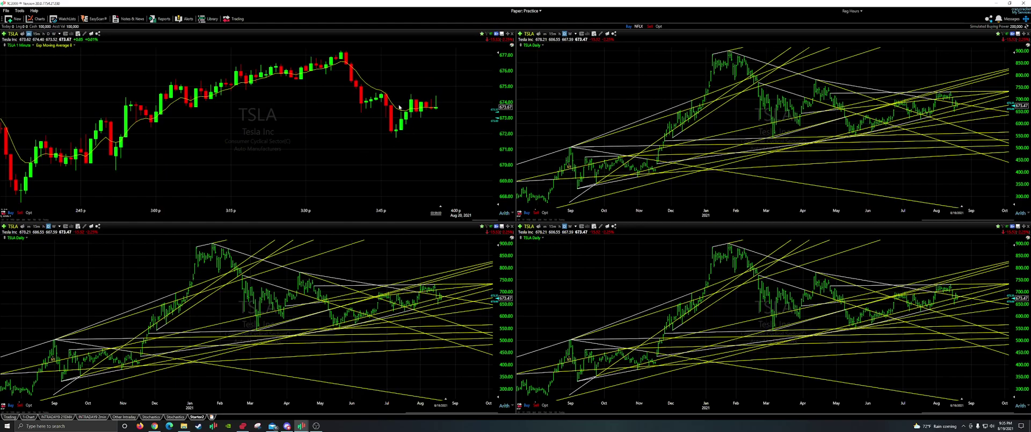
{"action": "scroll", "coordinate": [421, 116], "scroll_direction": "down", "scroll_amount": 1}
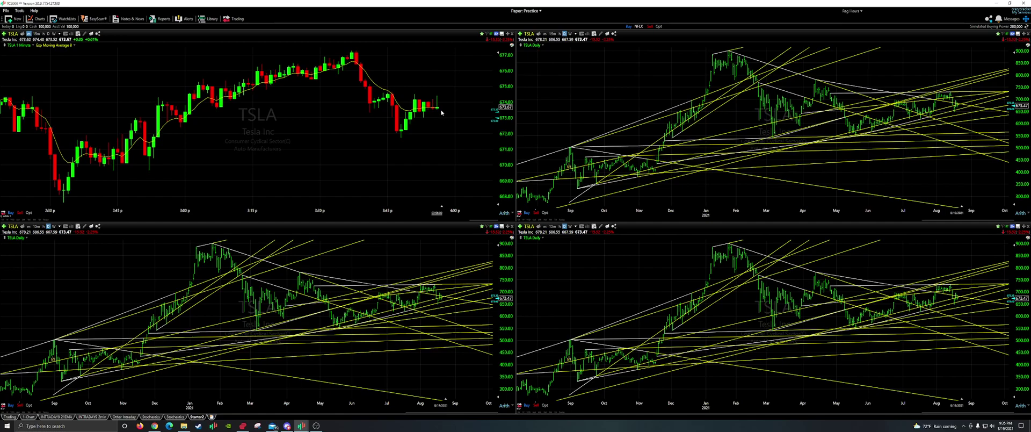
{"action": "right_click", "coordinate": [288, 113]}
{"action": "left_click", "coordinate": [313, 119]}
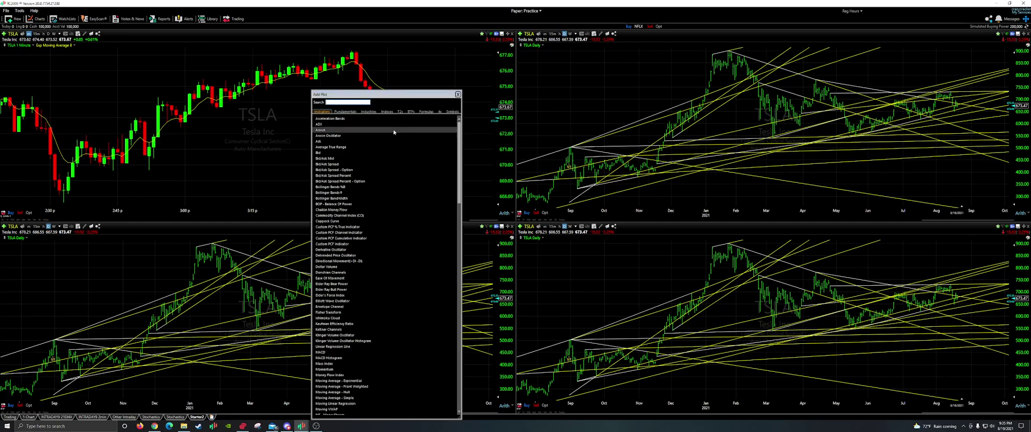
{"action": "key", "text": "Escape"}
- Add the Stochastics indicator in its own pane below the TSLA 1-minute chart's price plot
{"action": "right_click", "coordinate": [280, 121]}
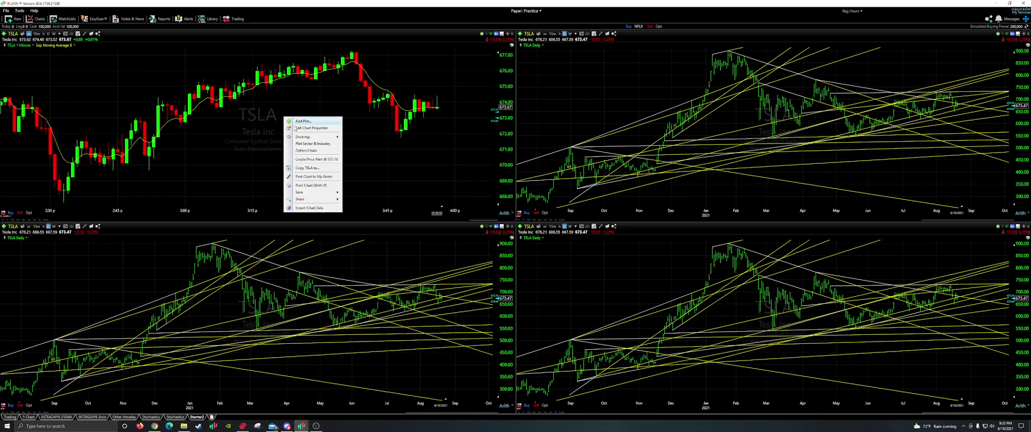
{"action": "left_click", "coordinate": [308, 133]}
{"action": "left_click", "coordinate": [329, 144]}
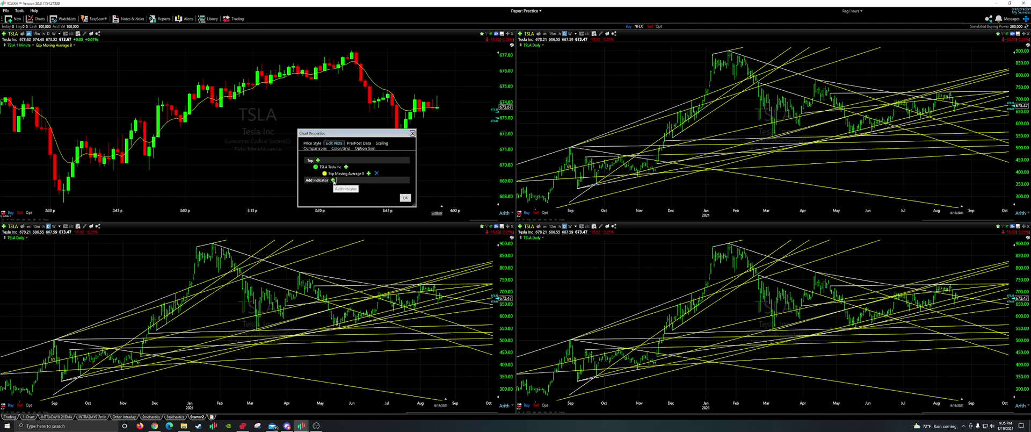
{"action": "left_click", "coordinate": [333, 180]}
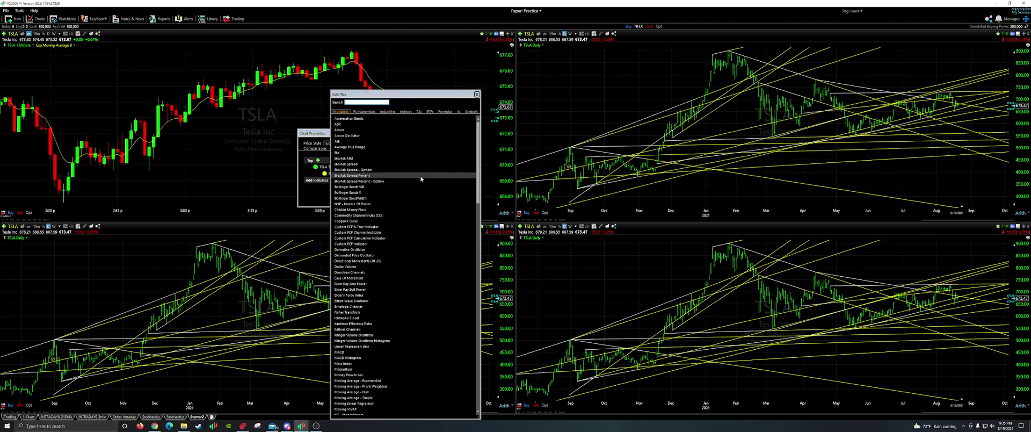
{"action": "type", "text": "stoch"}
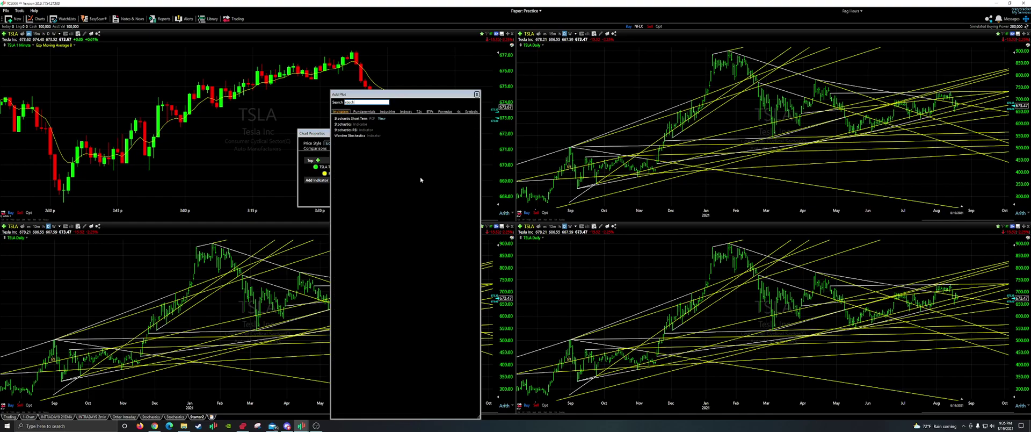
{"action": "left_click", "coordinate": [344, 125]}
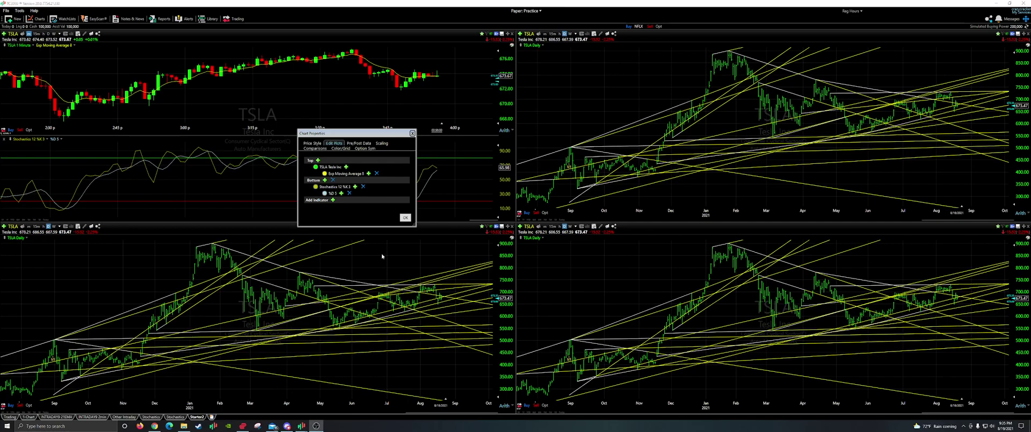
- Set the period of the Stochastics indicator on the TSLA 1-minute chart to 7
{"action": "left_click", "coordinate": [332, 188]}
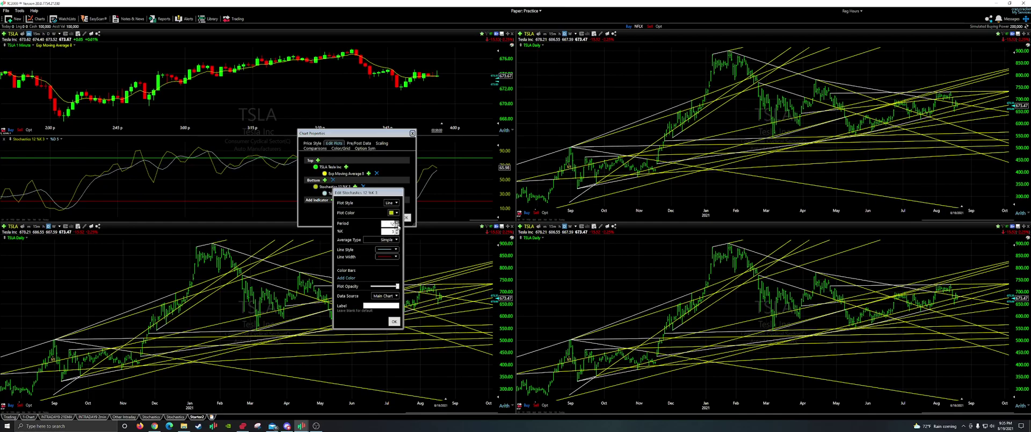
{"action": "left_click", "coordinate": [397, 225]}
{"action": "left_click", "coordinate": [397, 225]}
{"action": "left_click", "coordinate": [397, 226]}
{"action": "left_click", "coordinate": [397, 227]}
{"action": "left_click", "coordinate": [398, 226]}
{"action": "double_click", "coordinate": [391, 223]}
{"action": "type", "text": "1"}
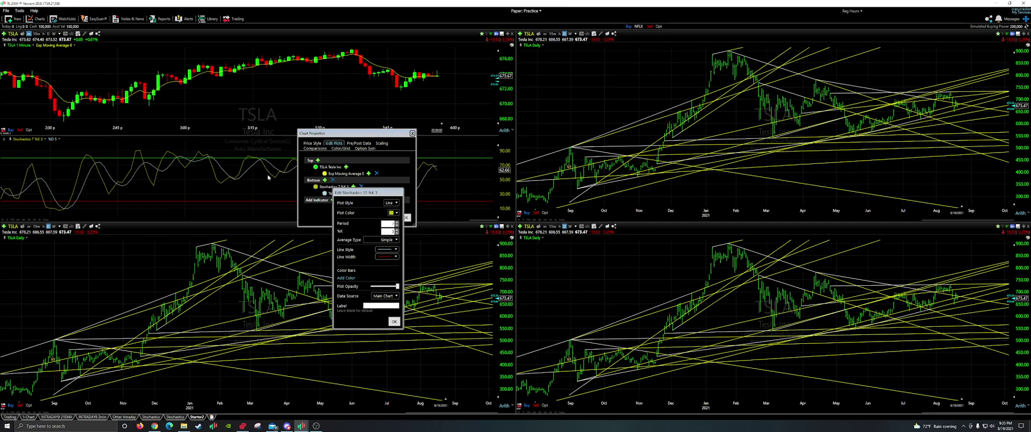
{"action": "left_click", "coordinate": [394, 322]}
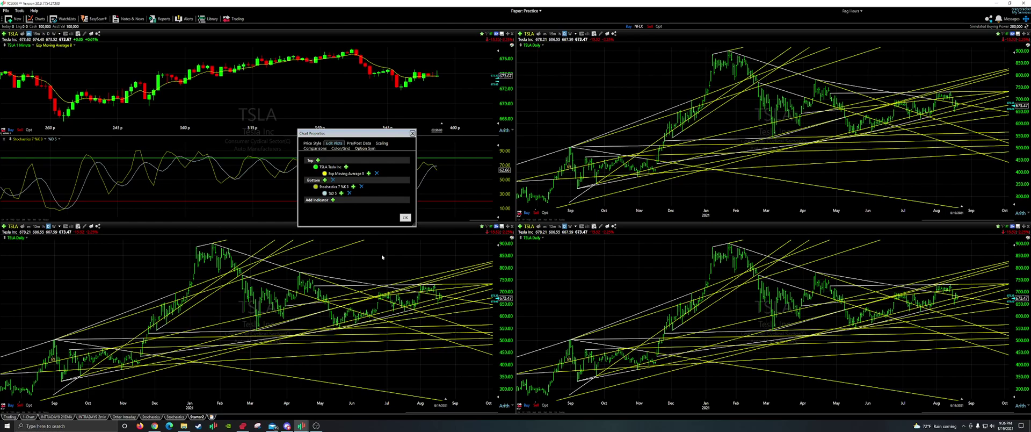
- Set the %D period of the 1-minute chart's Stochastics indicator to 3
{"action": "left_click", "coordinate": [331, 194]}
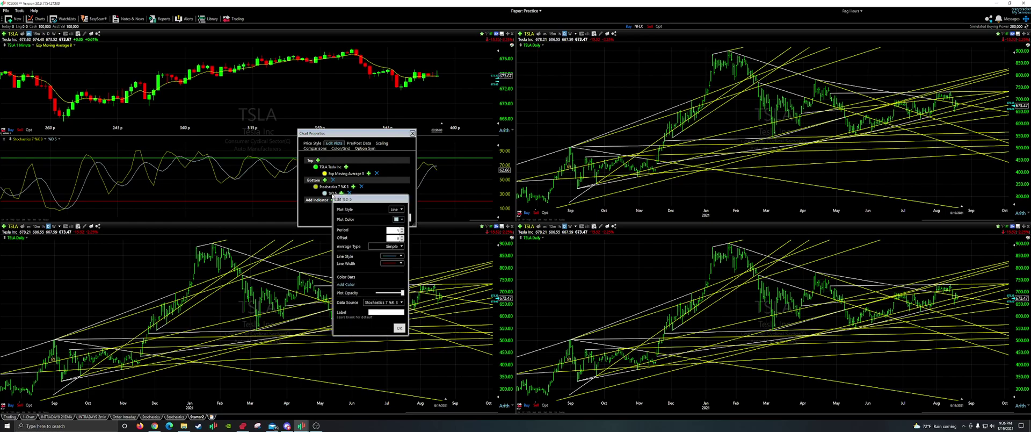
{"action": "left_click", "coordinate": [402, 232]}
{"action": "left_click", "coordinate": [402, 232]}
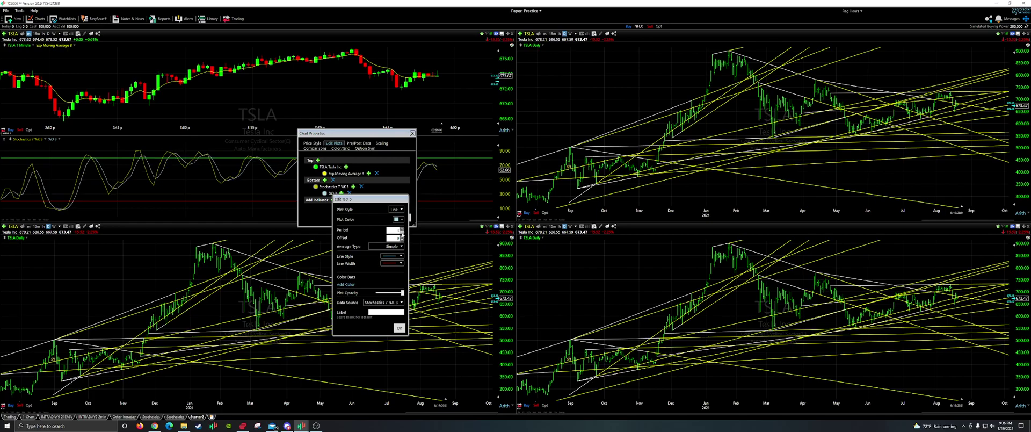
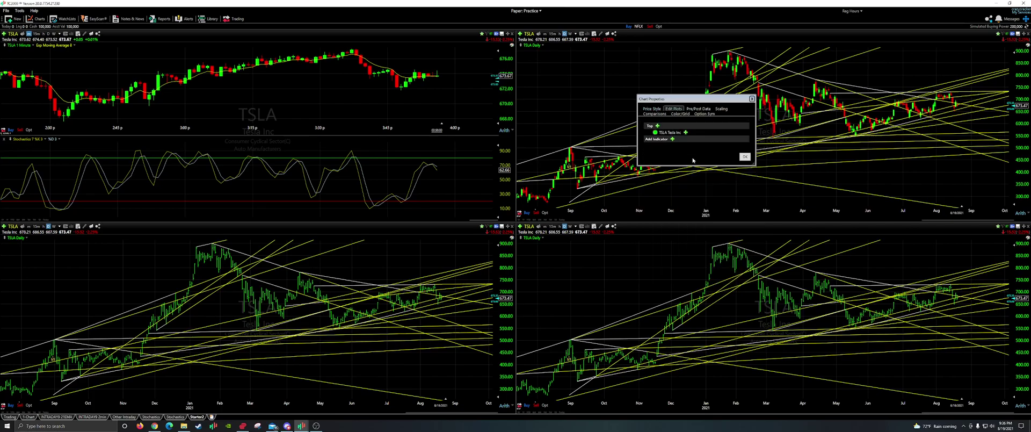
- Add the Stochastics indicator in its own pane below the second TSLA chart's price plot
{"action": "left_click", "coordinate": [663, 139]}
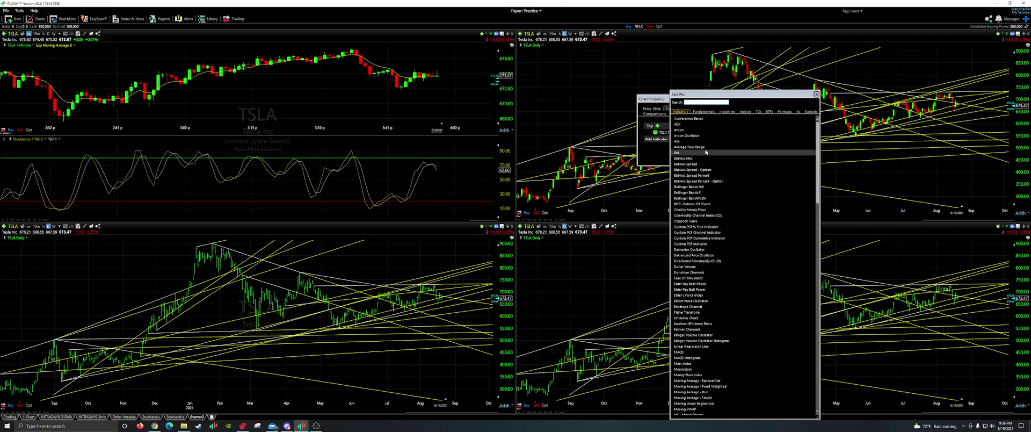
{"action": "type", "text": "stoch"}
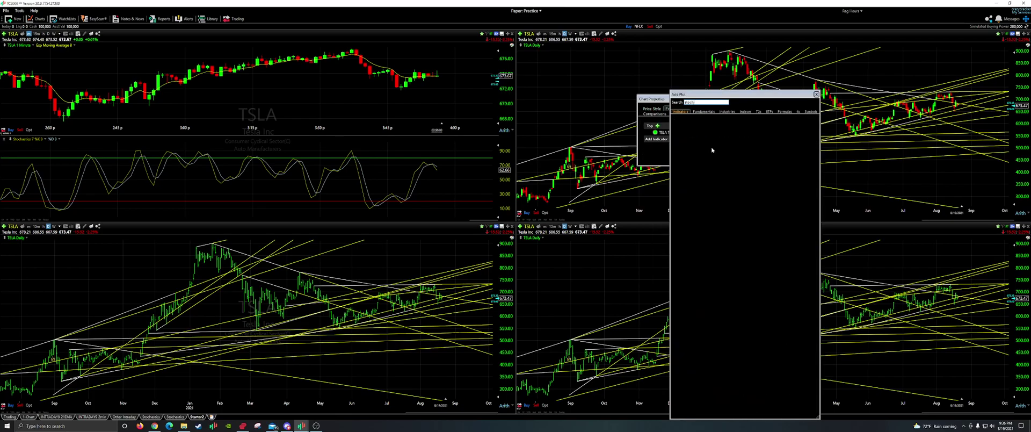
{"action": "double_click", "coordinate": [695, 117]}
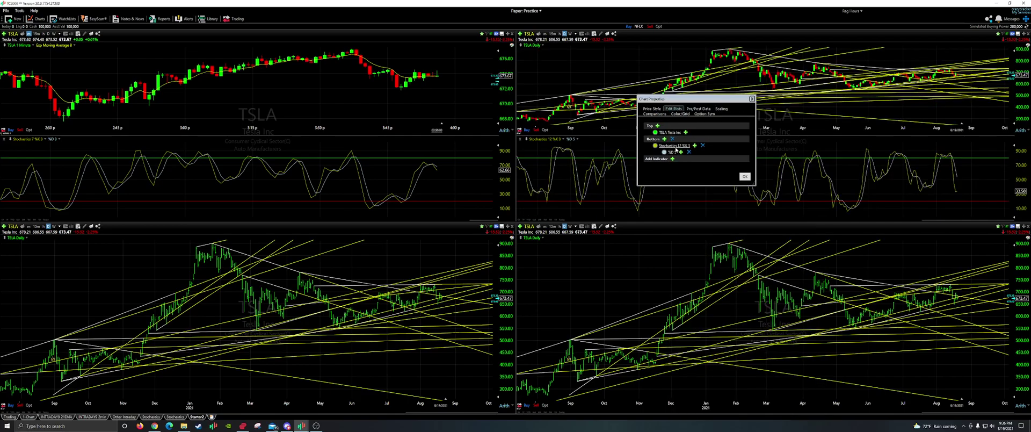
- Set the period of the second TSLA chart's Stochastics indicator to 7
{"action": "left_click", "coordinate": [675, 145]}
{"action": "left_click", "coordinate": [740, 185]}
{"action": "left_click", "coordinate": [740, 185]}
{"action": "left_click", "coordinate": [740, 185]}
{"action": "left_click", "coordinate": [740, 184]}
{"action": "left_click", "coordinate": [740, 185]}
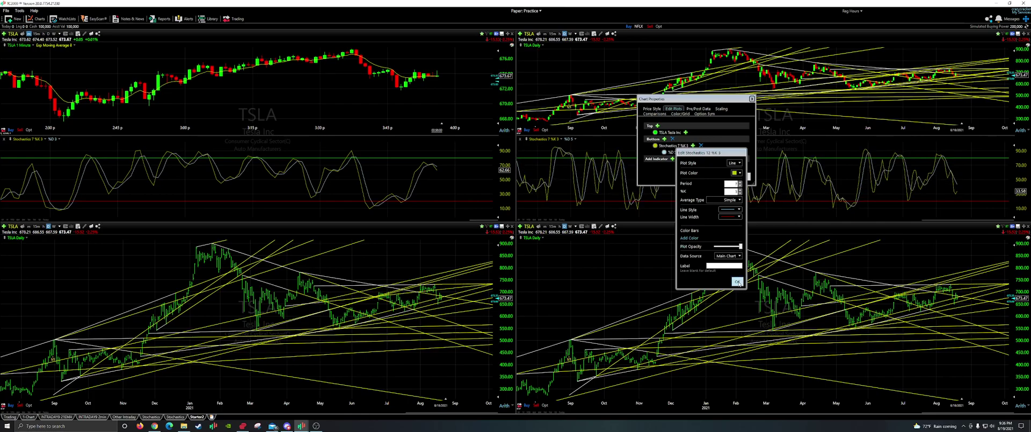
{"action": "left_click", "coordinate": [739, 283]}
- Set the %D period of the second TSLA chart's Stochastics to 3 and close the chart properties
{"action": "left_click", "coordinate": [670, 153]}
{"action": "left_click", "coordinate": [739, 191]}
{"action": "left_click", "coordinate": [739, 191]}
{"action": "left_click", "coordinate": [736, 286]}
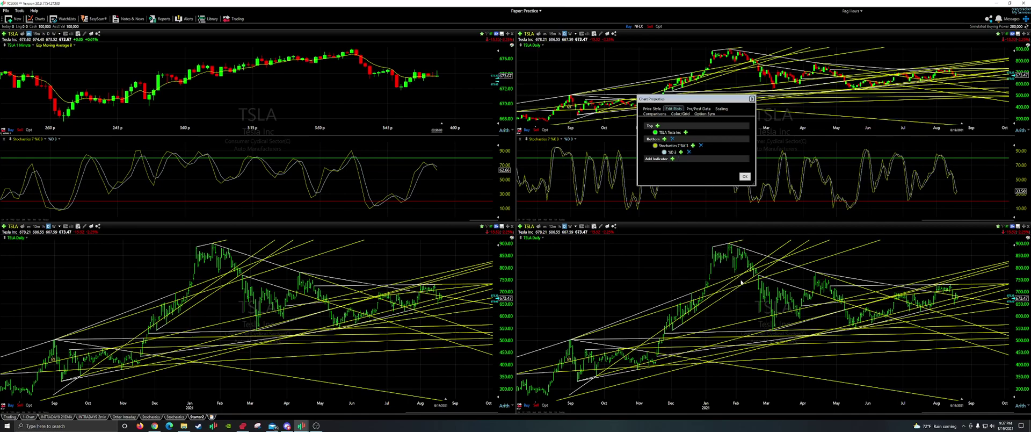
{"action": "left_click", "coordinate": [745, 176]}
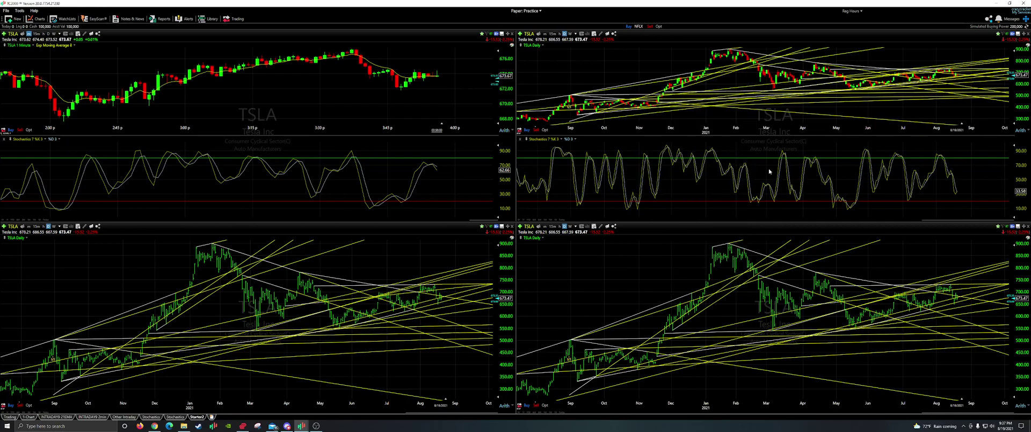
- Set the third TSLA chart's plot style to Candlestick, coloured by Open vs Close, with up bars filled
{"action": "scroll", "coordinate": [760, 170], "scroll_direction": "up", "scroll_amount": 5}
{"action": "scroll", "coordinate": [773, 168], "scroll_direction": "up", "scroll_amount": 3}
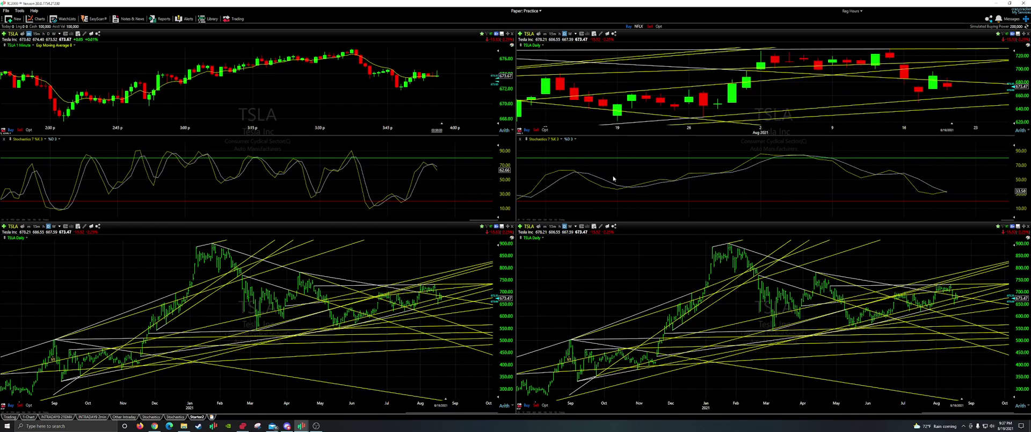
{"action": "scroll", "coordinate": [339, 313], "scroll_direction": "up", "scroll_amount": 6}
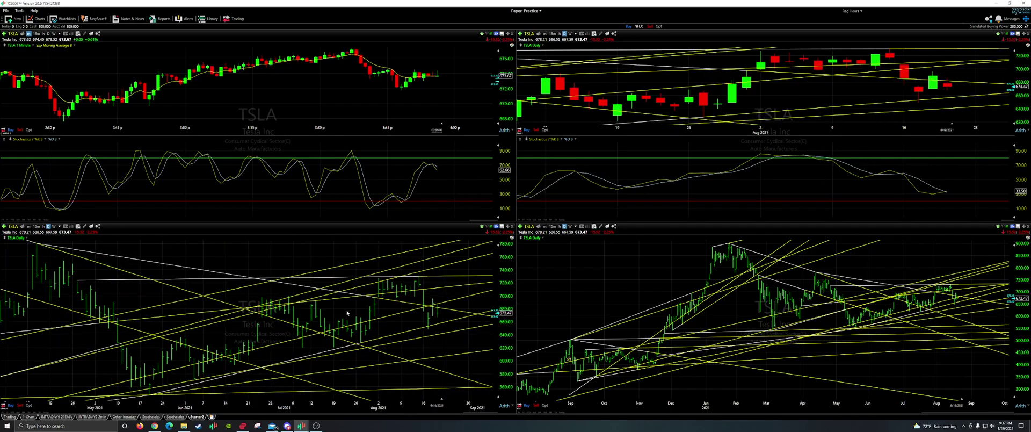
{"action": "scroll", "coordinate": [304, 312], "scroll_direction": "down", "scroll_amount": 2}
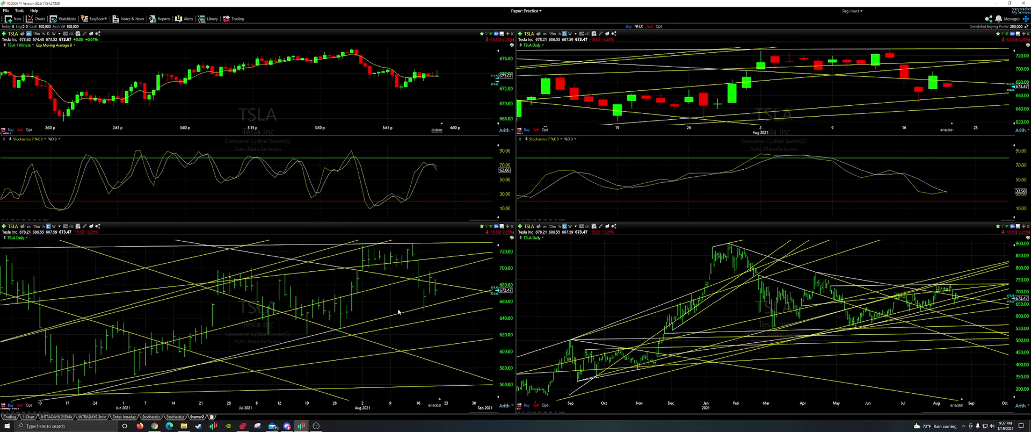
{"action": "right_click", "coordinate": [321, 251]}
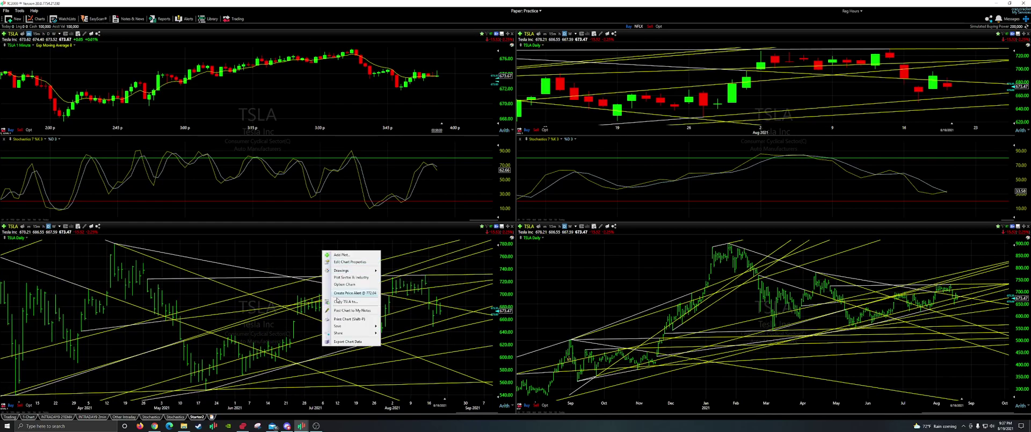
{"action": "left_click", "coordinate": [354, 262]}
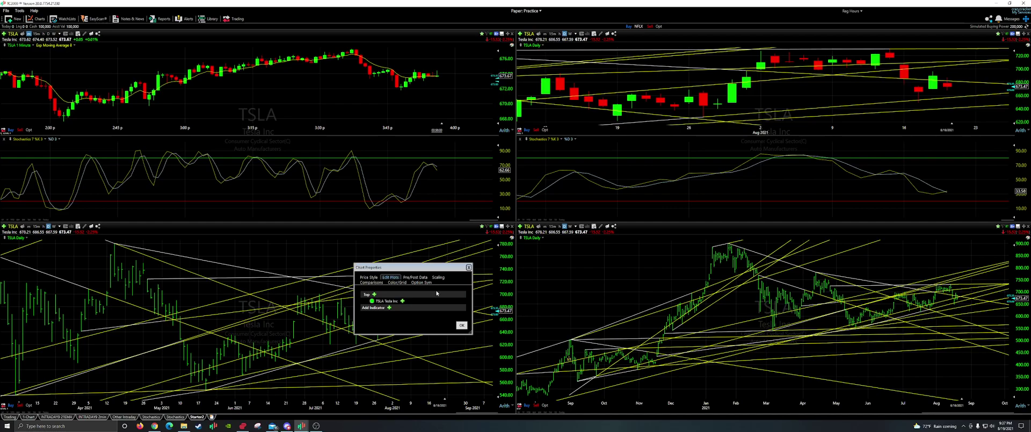
{"action": "left_click", "coordinate": [371, 277]}
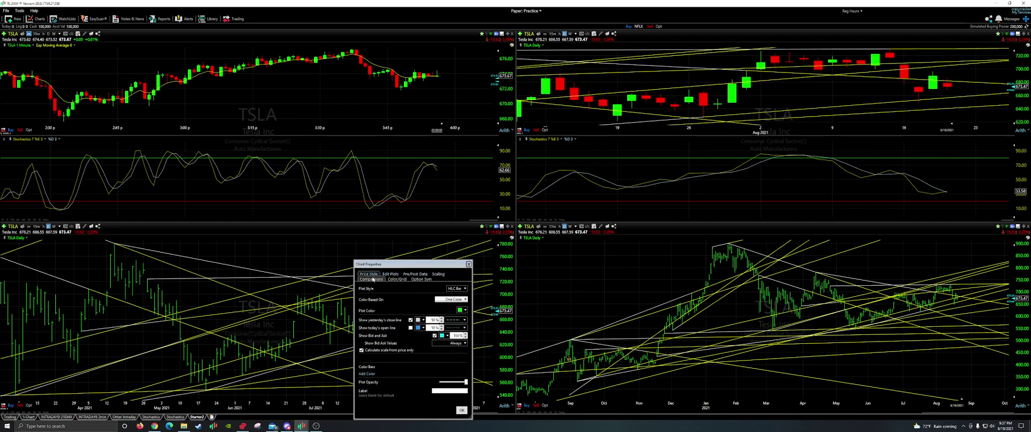
{"action": "left_click", "coordinate": [456, 299]}
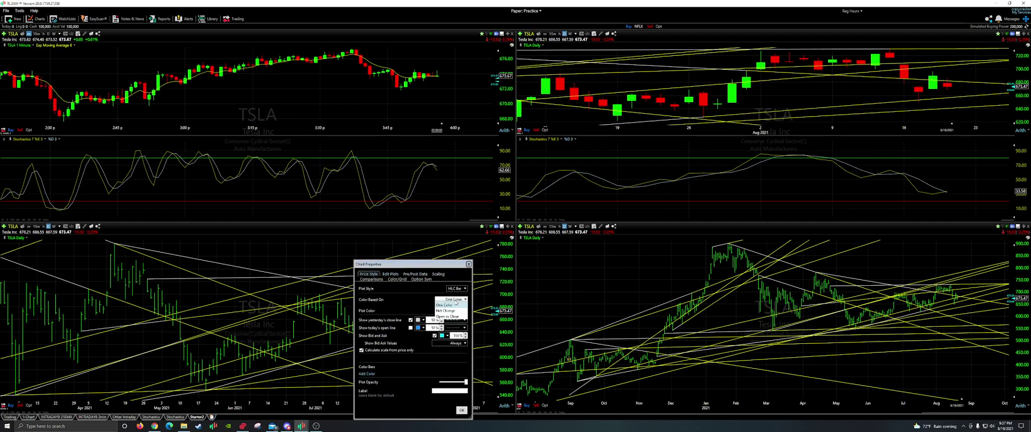
{"action": "left_click", "coordinate": [448, 316]}
{"action": "left_click", "coordinate": [456, 288]}
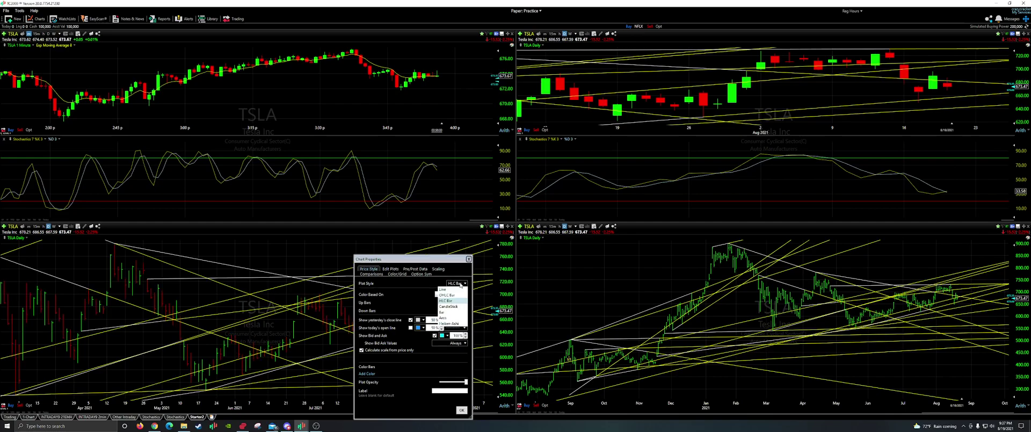
{"action": "left_click", "coordinate": [448, 307]}
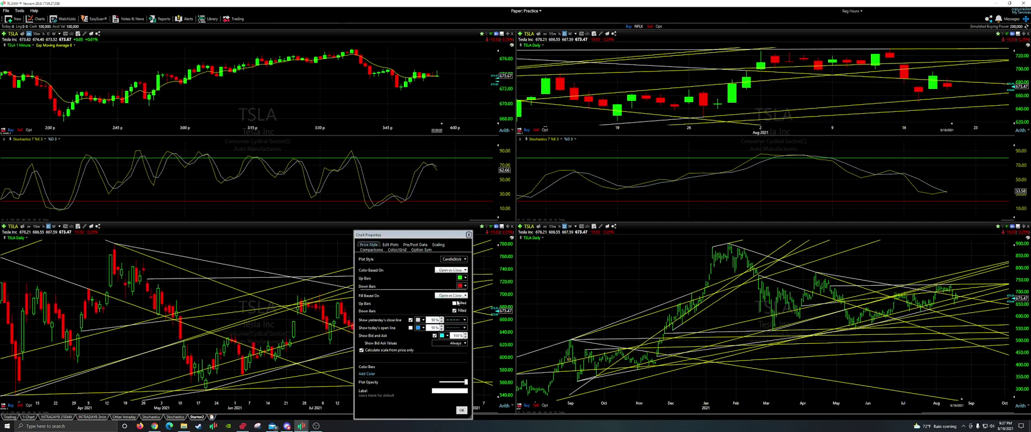
{"action": "left_click", "coordinate": [455, 303]}
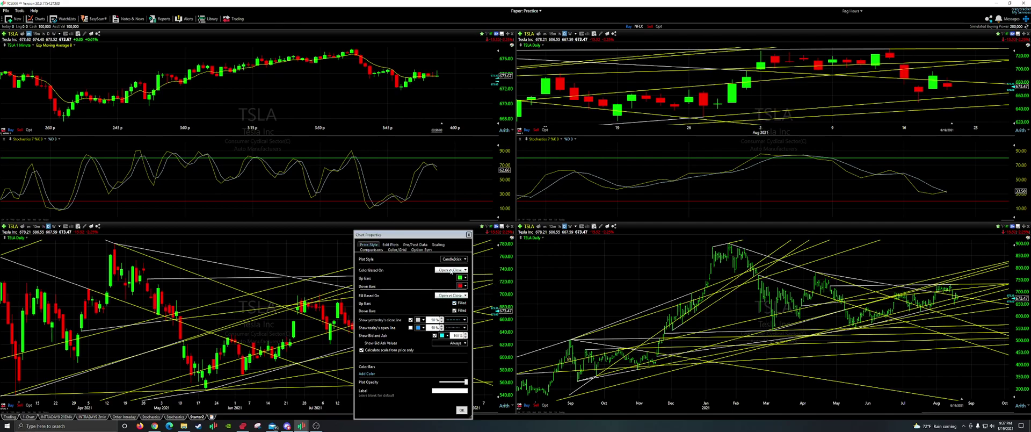
{"action": "left_click", "coordinate": [462, 410]}
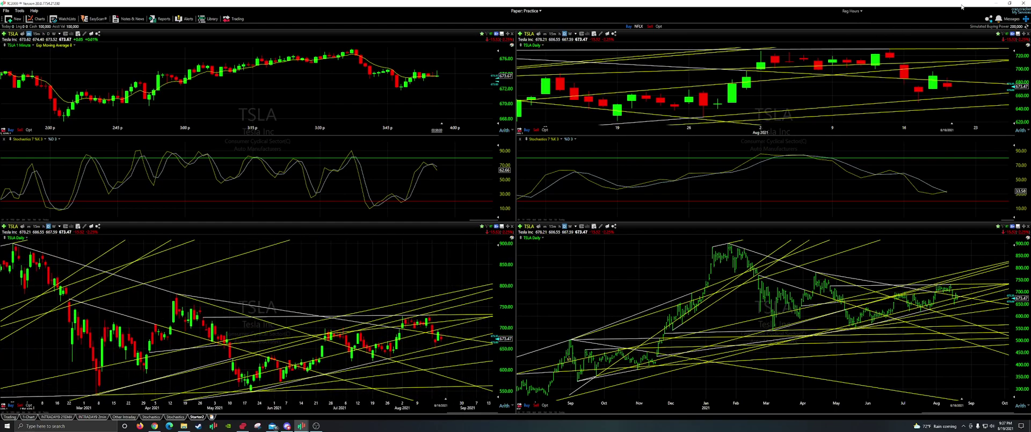
{"action": "scroll", "coordinate": [337, 326], "scroll_direction": "up", "scroll_amount": 3}
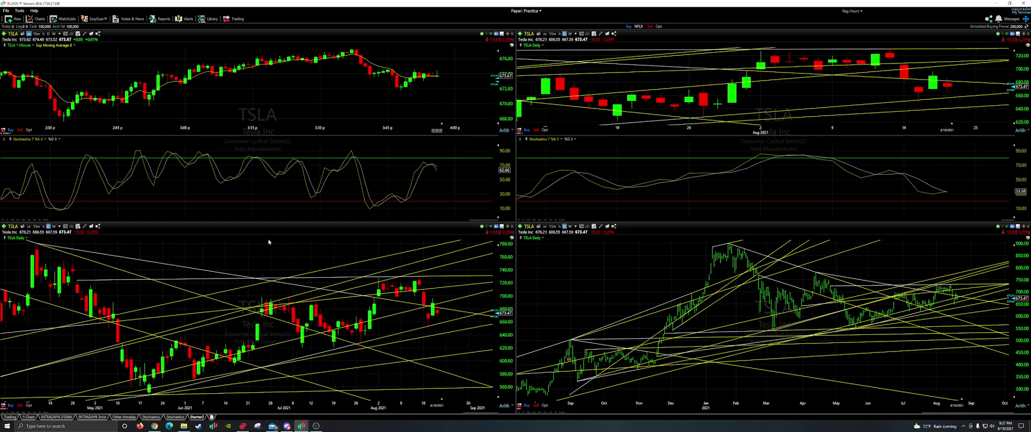
{"action": "right_click", "coordinate": [256, 250]}
{"action": "left_click", "coordinate": [285, 258]}
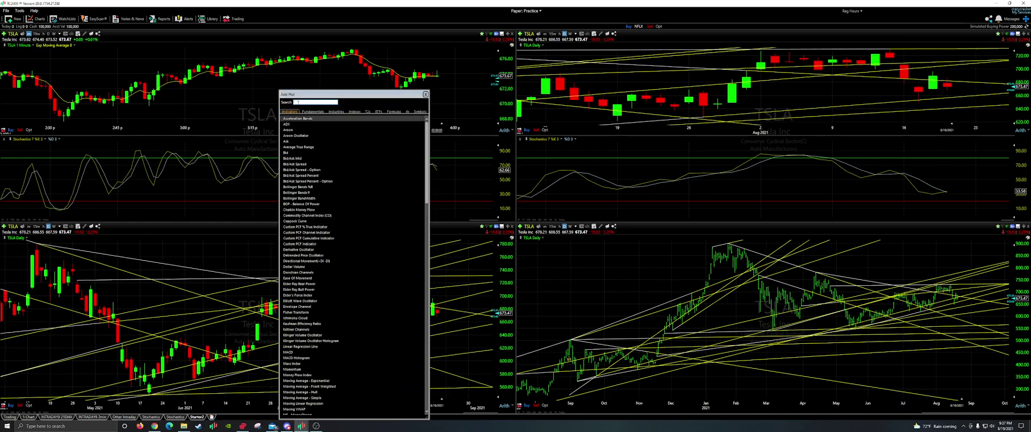
{"action": "key", "text": "Escape"}
- Add the Stochastics indicator in its own pane below the third TSLA chart's price plot
{"action": "right_click", "coordinate": [292, 255]}
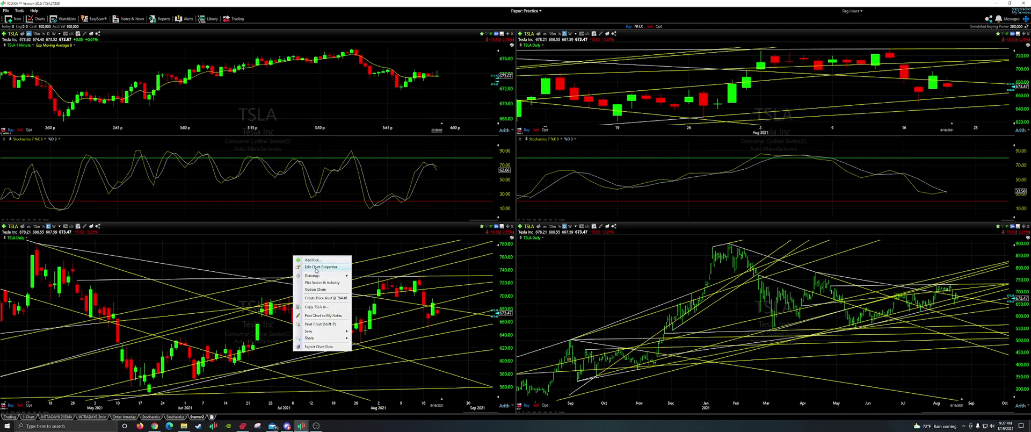
{"action": "left_click", "coordinate": [314, 267]}
{"action": "left_click", "coordinate": [352, 244]}
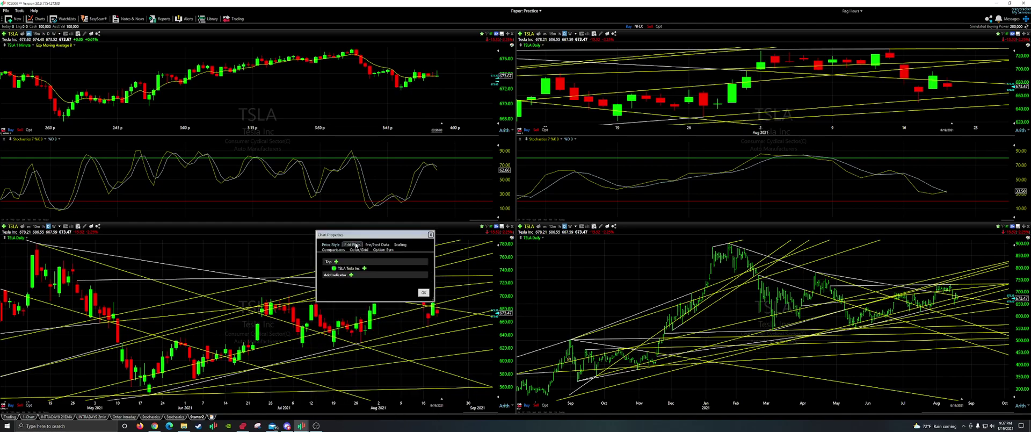
{"action": "left_click", "coordinate": [351, 275]}
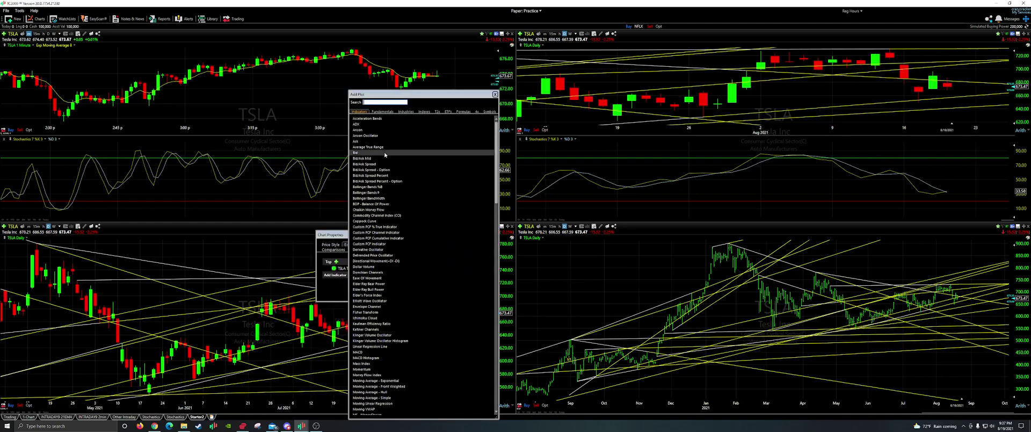
{"action": "type", "text": "stoch"}
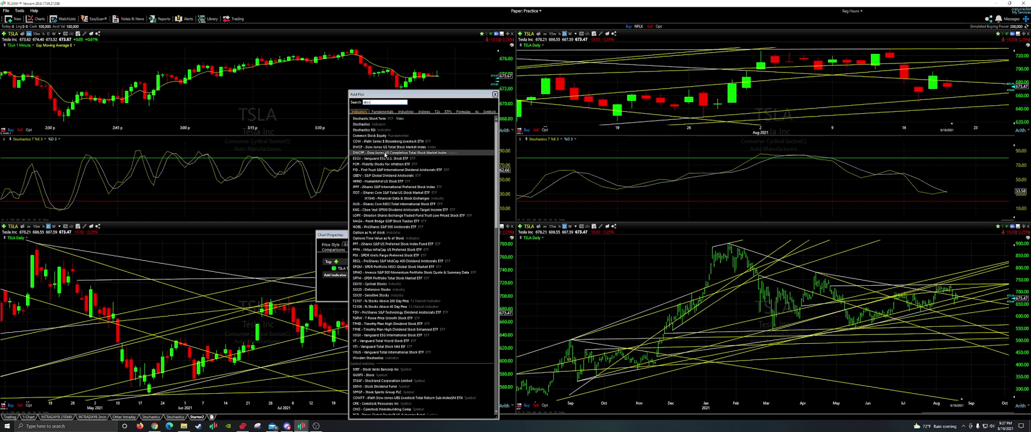
{"action": "double_click", "coordinate": [360, 124]}
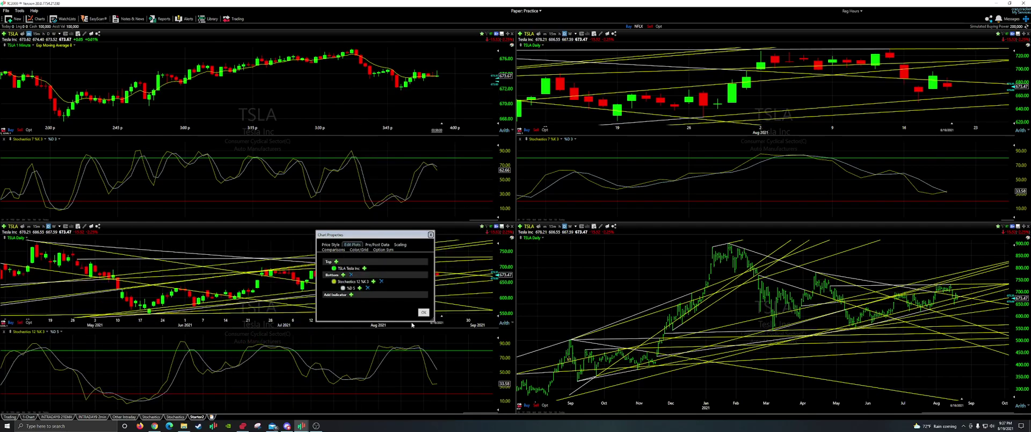
- Set the period of the third TSLA chart's Stochastics indicator to 5 and close the chart properties
{"action": "left_click", "coordinate": [350, 282]}
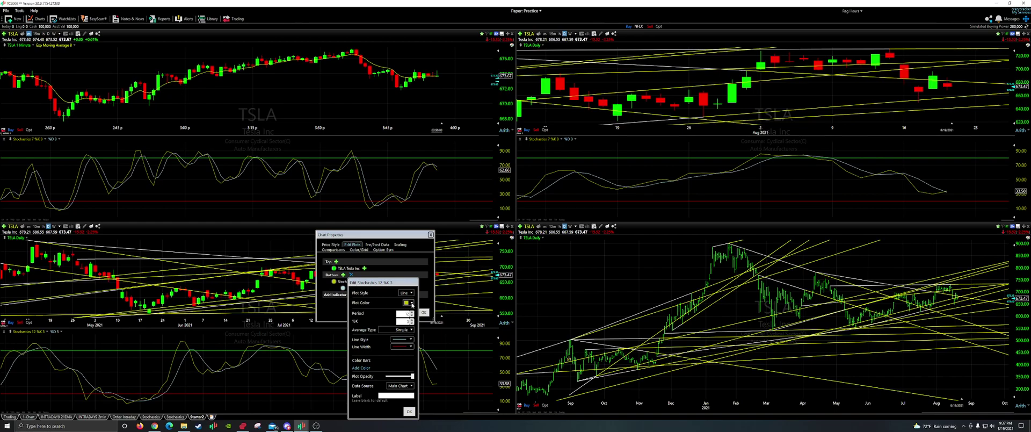
{"action": "left_click", "coordinate": [411, 315]}
{"action": "left_click", "coordinate": [412, 315]}
{"action": "left_click", "coordinate": [412, 316]}
{"action": "left_click", "coordinate": [412, 315]}
{"action": "left_click", "coordinate": [412, 316]}
{"action": "left_click", "coordinate": [412, 315]}
{"action": "left_click", "coordinate": [411, 315]}
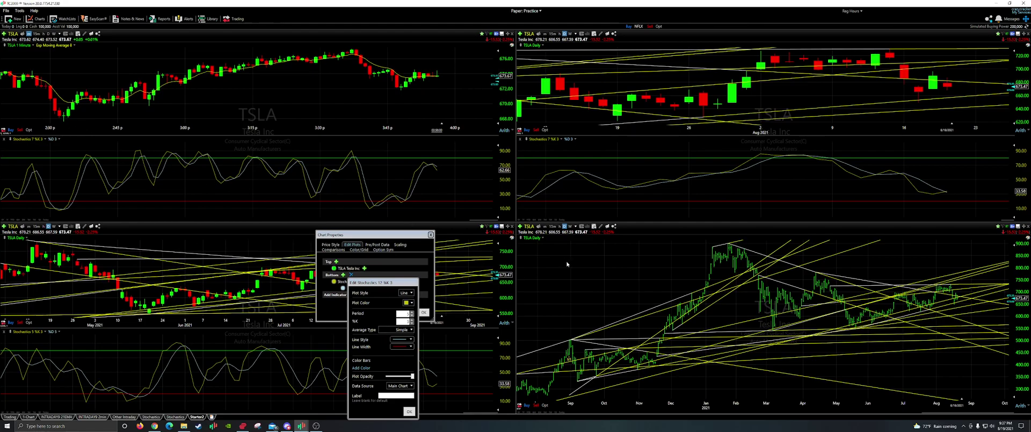
{"action": "left_click", "coordinate": [410, 412]}
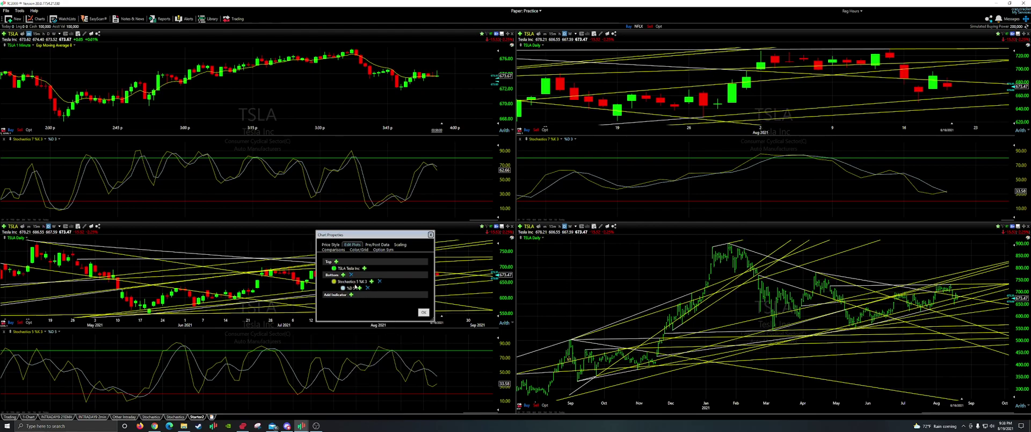
{"action": "left_click", "coordinate": [423, 312]}
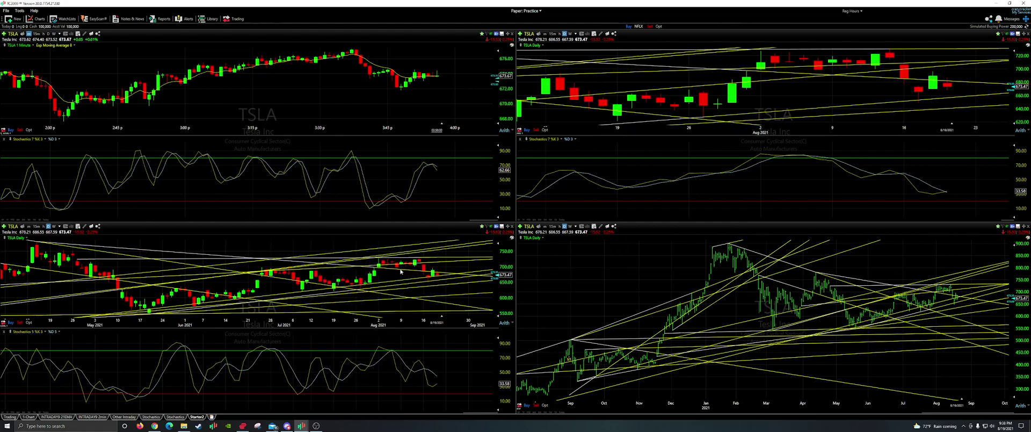
- Set the third TSLA chart's time frame to 5 minutes
{"action": "left_click", "coordinate": [59, 226]}
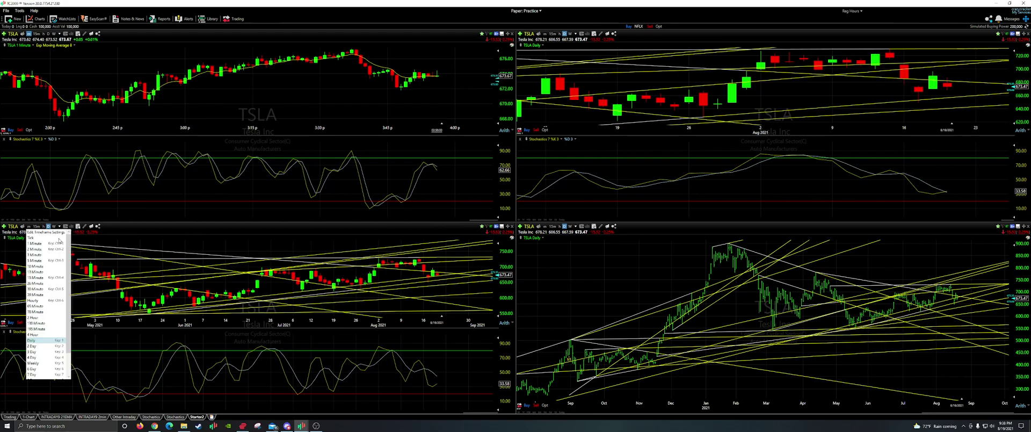
{"action": "left_click", "coordinate": [35, 267]}
{"action": "left_click", "coordinate": [63, 226]}
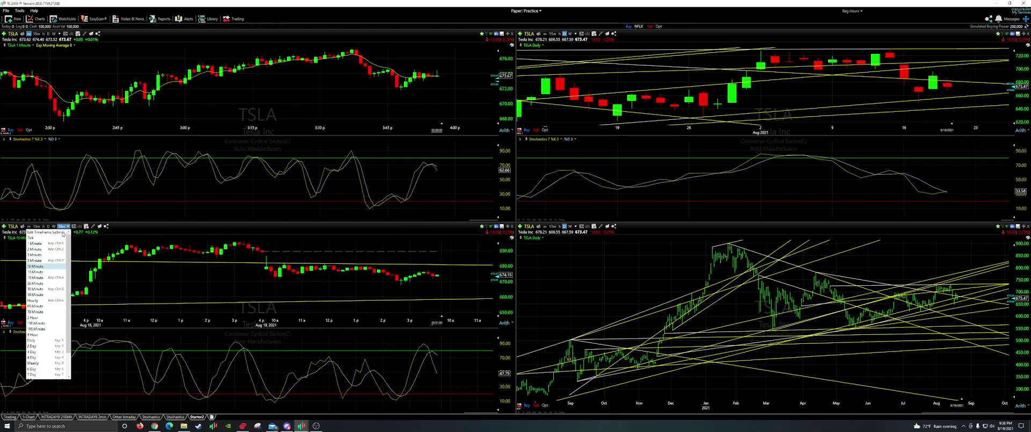
{"action": "left_click", "coordinate": [61, 260]}
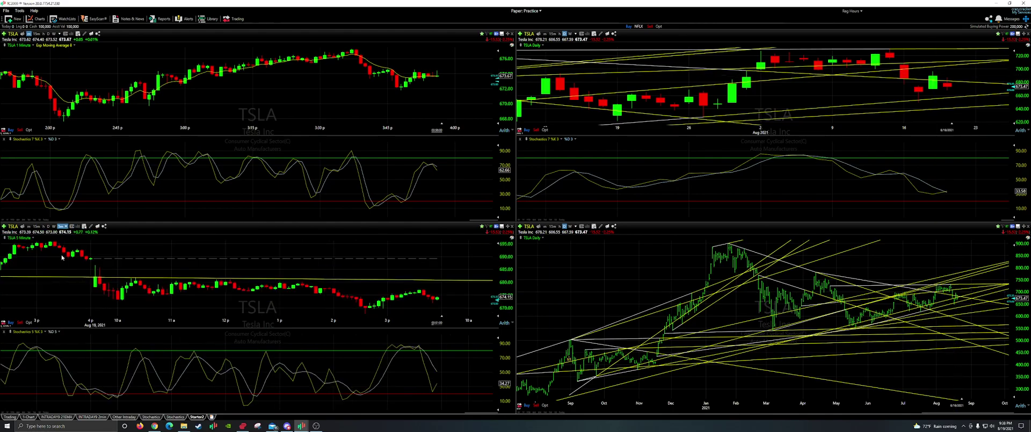
- Set the fourth TSLA chart's time frame to 10 minutes and the second TSLA chart's time frame to 2 minutes
{"action": "left_click", "coordinate": [565, 226]}
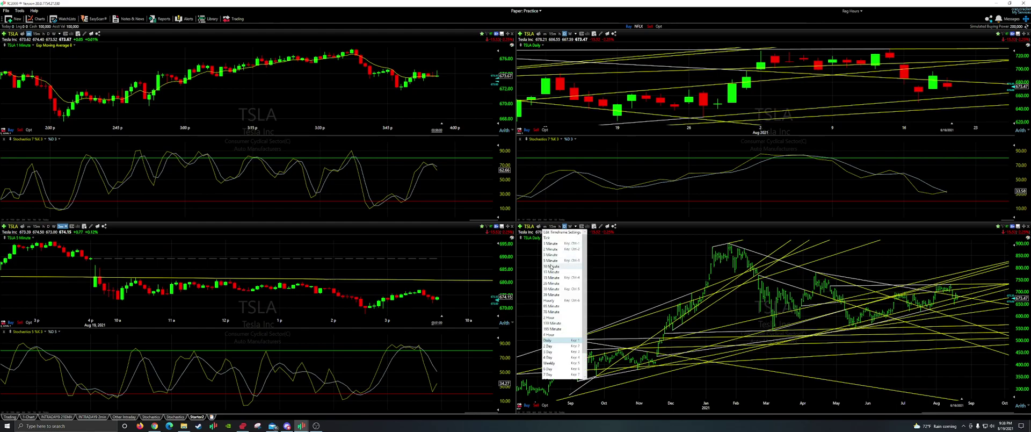
{"action": "left_click", "coordinate": [552, 266]}
{"action": "left_click", "coordinate": [564, 33]}
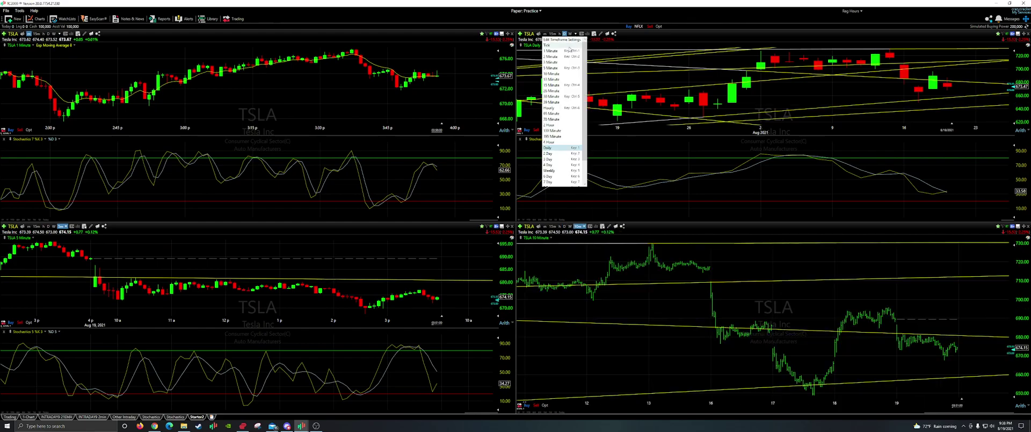
{"action": "left_click", "coordinate": [559, 51]}
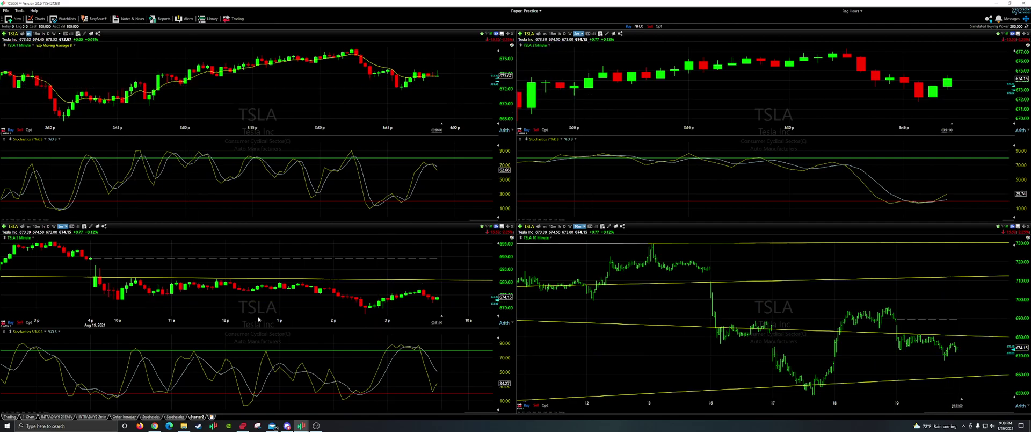
- Set the fourth TSLA chart's plot style to Candlestick, coloured by Open vs Close, with up bars filled
{"action": "right_click", "coordinate": [647, 291]}
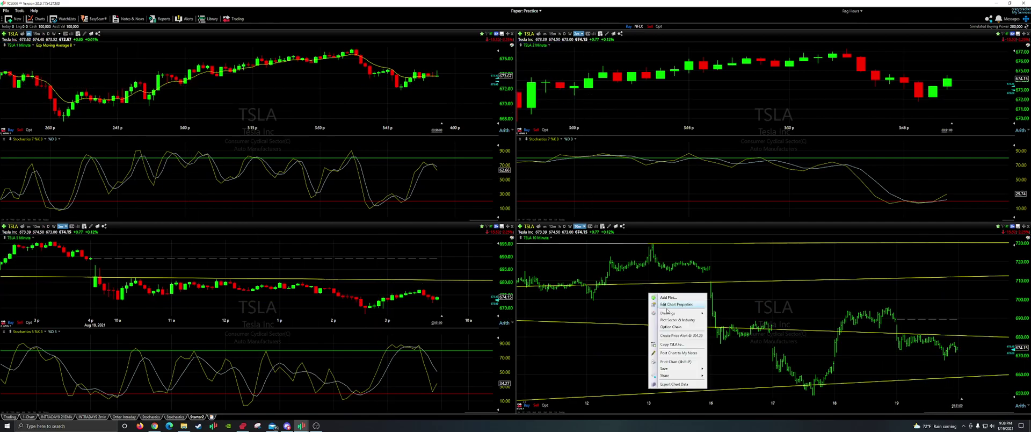
{"action": "left_click", "coordinate": [671, 306]}
{"action": "left_click", "coordinate": [683, 320]}
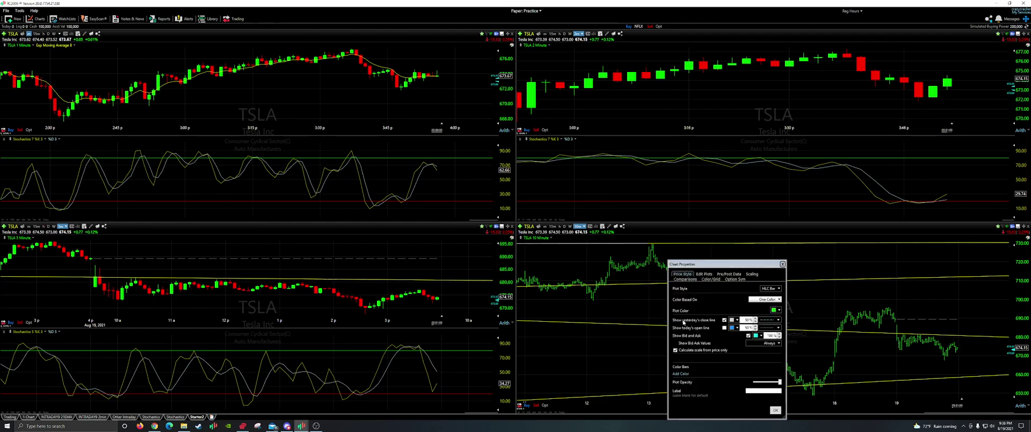
{"action": "left_click", "coordinate": [767, 299]}
{"action": "left_click", "coordinate": [765, 311]}
{"action": "left_click", "coordinate": [771, 283]}
{"action": "left_click", "coordinate": [771, 307]}
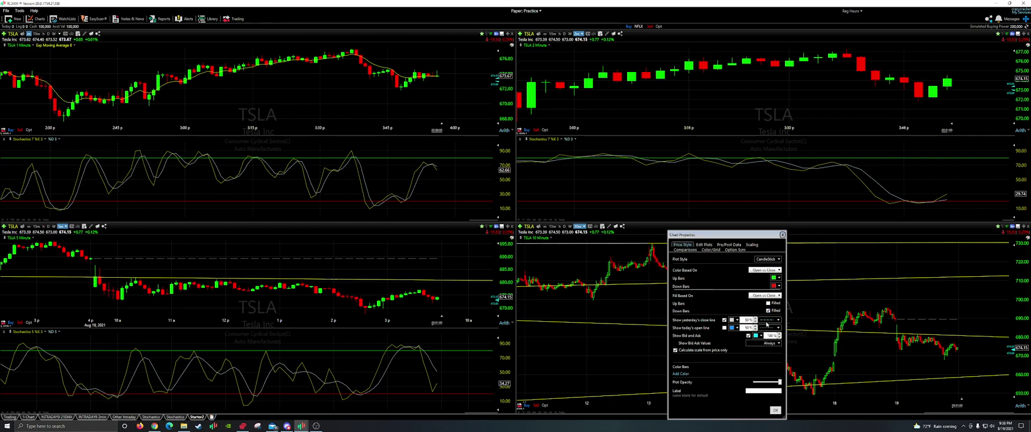
- Add the Stochastics indicator in its own pane below the fourth TSLA chart's price plot
{"action": "left_click", "coordinate": [698, 244]}
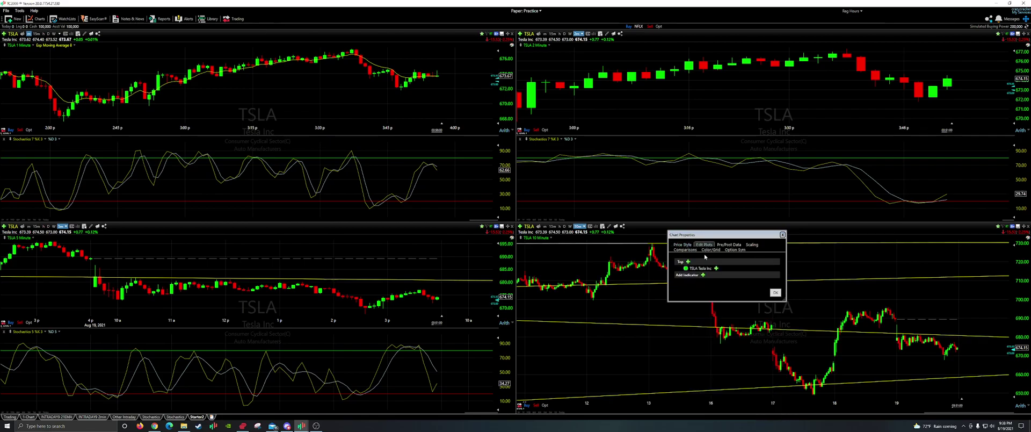
{"action": "left_click", "coordinate": [688, 274]}
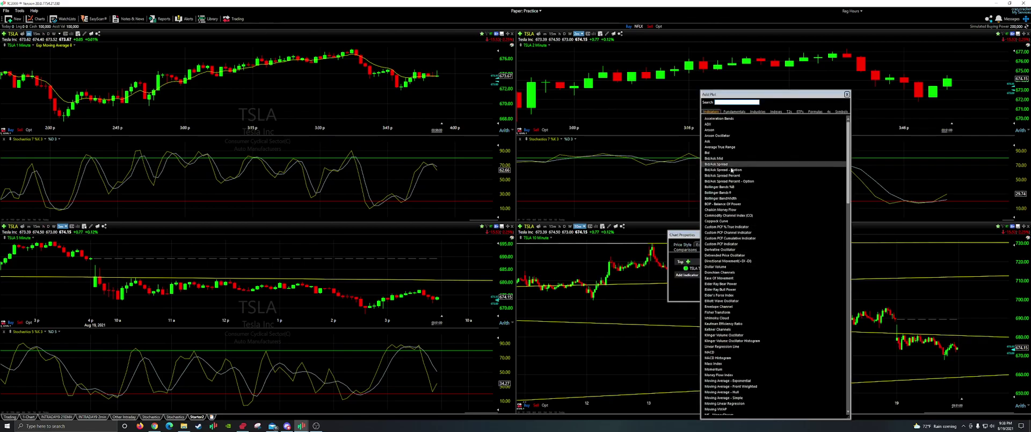
{"action": "type", "text": "st"}
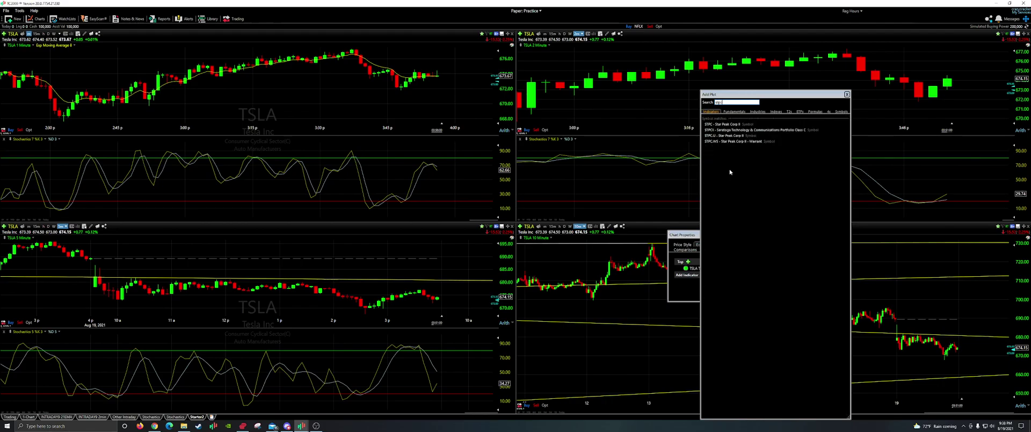
{"action": "key", "text": "BackSpace"}
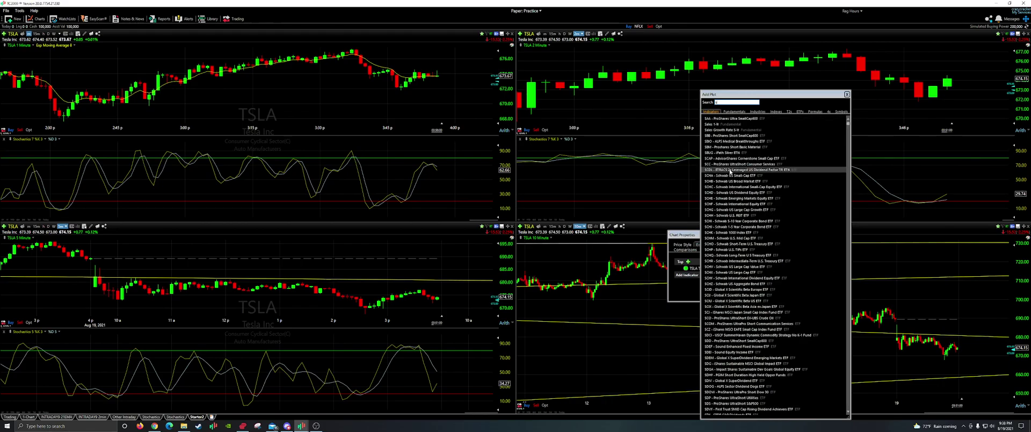
{"action": "type", "text": "toc"}
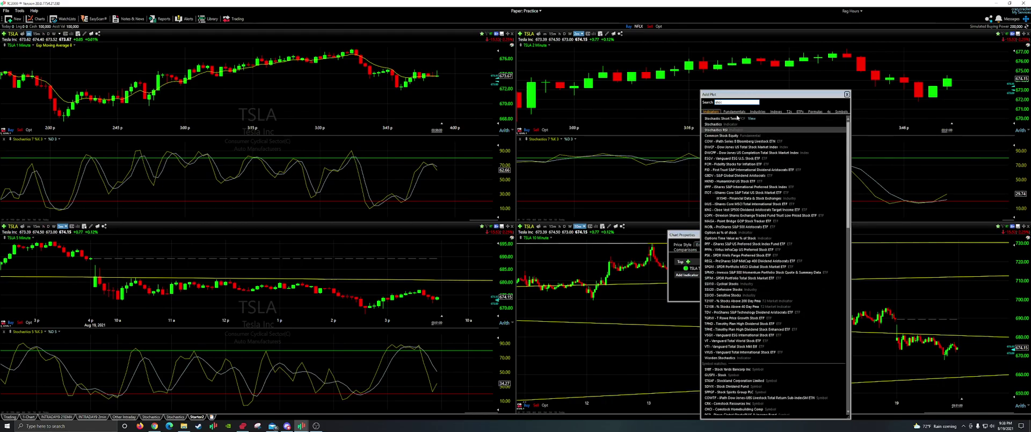
{"action": "double_click", "coordinate": [715, 124]}
- Set the period of the fourth TSLA chart's Stochastics indicator to 5
{"action": "left_click", "coordinate": [707, 283]}
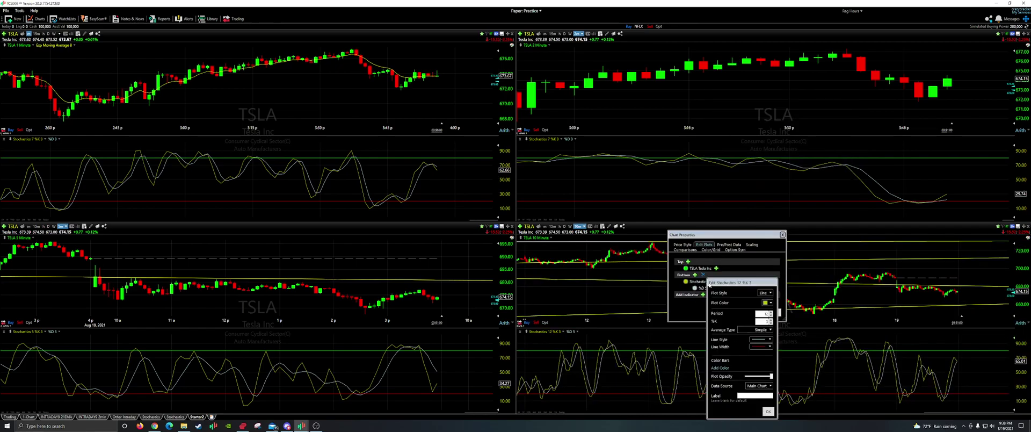
{"action": "left_click", "coordinate": [771, 316]}
{"action": "left_click", "coordinate": [770, 315]}
{"action": "left_click", "coordinate": [770, 315]}
{"action": "left_click", "coordinate": [770, 315]}
{"action": "left_click", "coordinate": [771, 315]}
{"action": "left_click", "coordinate": [771, 315]}
{"action": "left_click", "coordinate": [771, 316]}
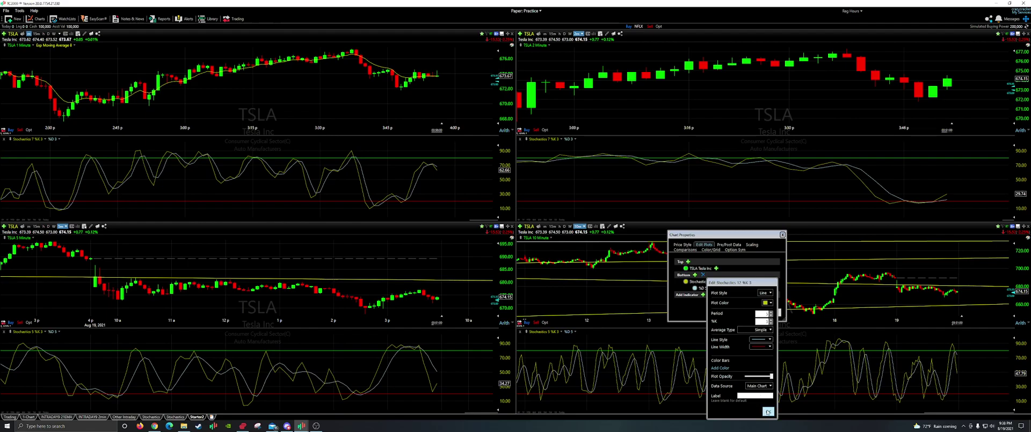
{"action": "left_click", "coordinate": [768, 411]}
- Set the %D period of the fourth TSLA chart's Stochastics to 3 and close the chart properties
{"action": "left_click", "coordinate": [701, 288]}
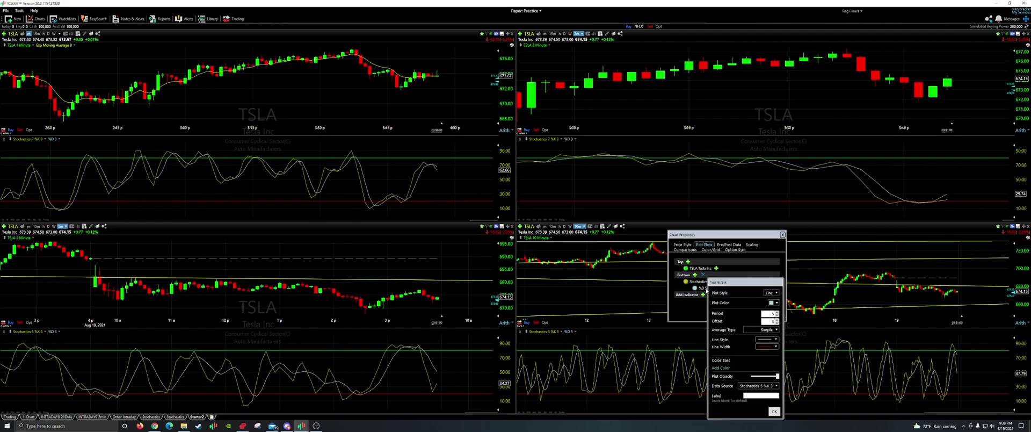
{"action": "left_click", "coordinate": [778, 316]}
{"action": "left_click", "coordinate": [777, 316]}
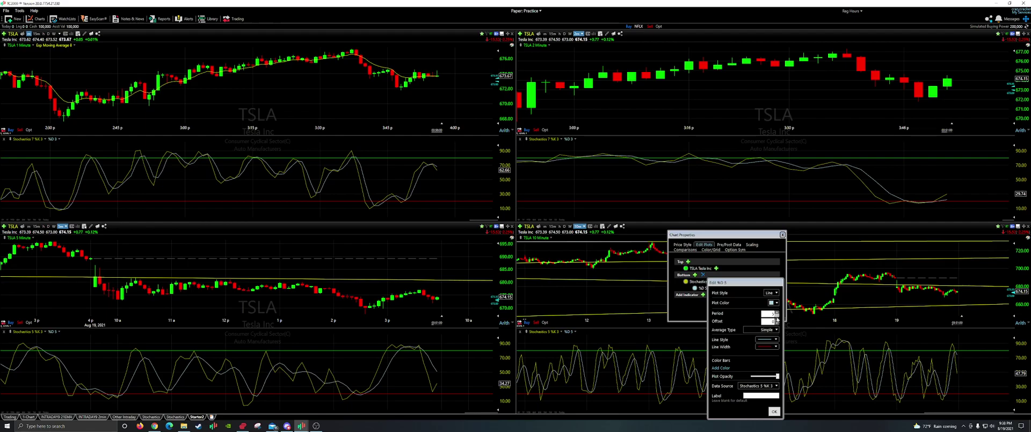
{"action": "left_click", "coordinate": [774, 412]}
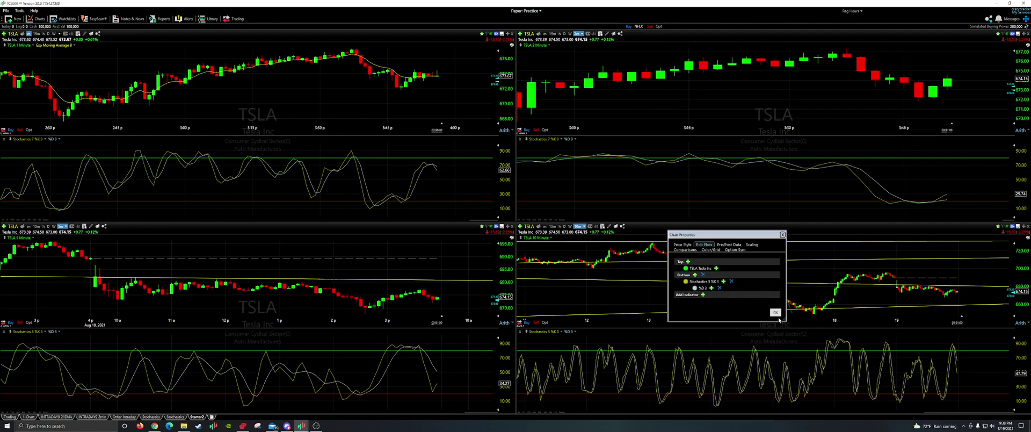
{"action": "left_click", "coordinate": [775, 312]}
- Zoom in on the most recent candles of the fourth and first TSLA charts
{"action": "scroll", "coordinate": [758, 267], "scroll_direction": "up", "scroll_amount": 2}
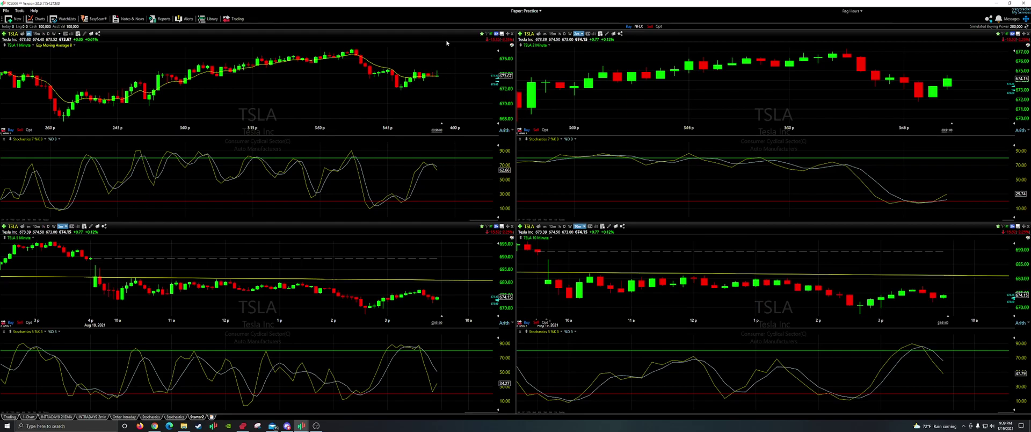
{"action": "scroll", "coordinate": [291, 118], "scroll_direction": "up", "scroll_amount": 5}
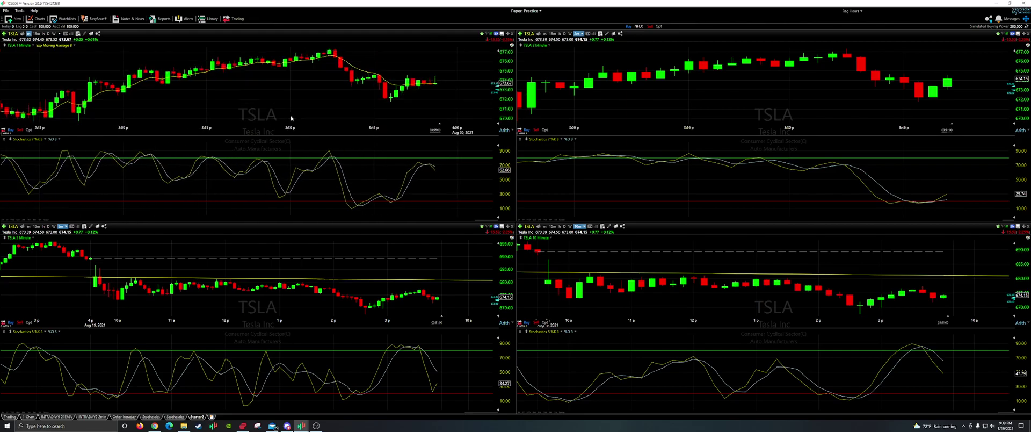
{"action": "scroll", "coordinate": [476, 130], "scroll_direction": "down", "scroll_amount": 2}
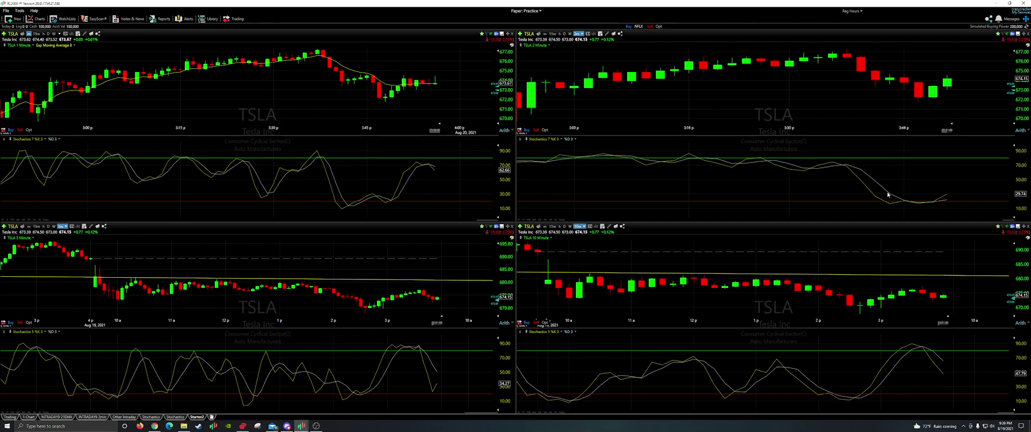
- Add the Volume indicator in its own pane below the first TSLA chart's Stochastics and remove the volume moving average
{"action": "right_click", "coordinate": [299, 90]}
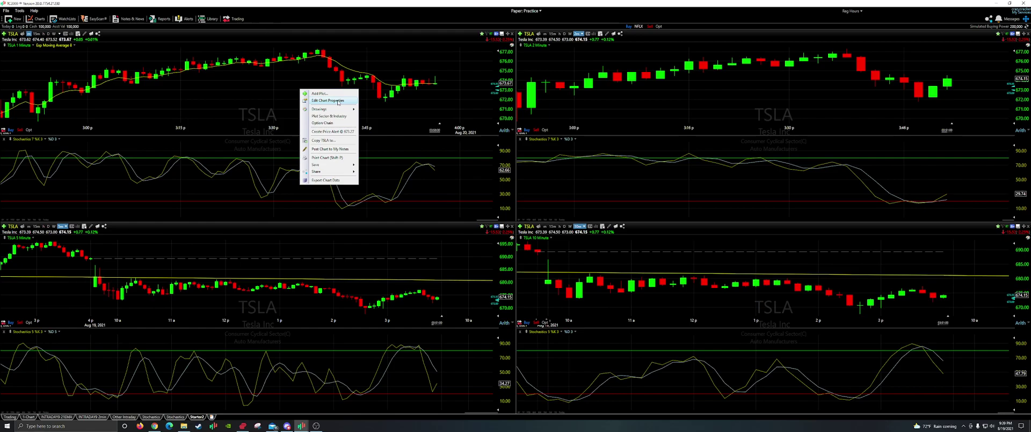
{"action": "left_click", "coordinate": [339, 101]}
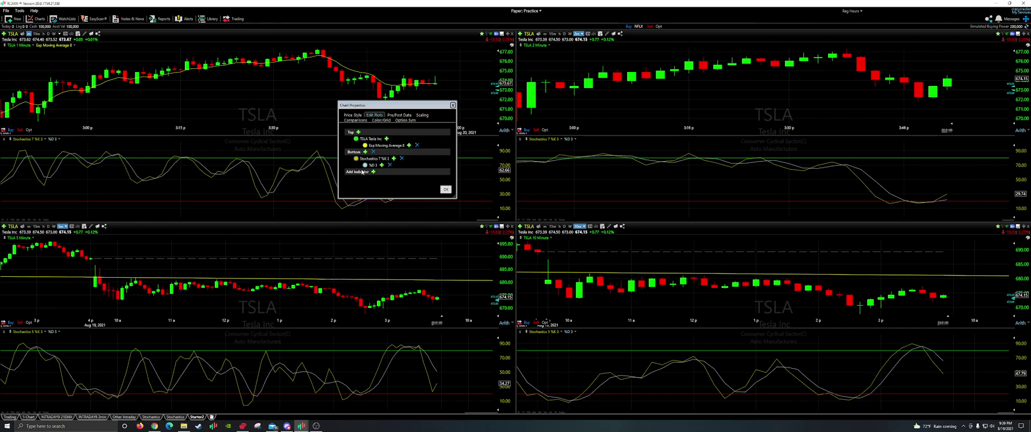
{"action": "left_click", "coordinate": [373, 171]}
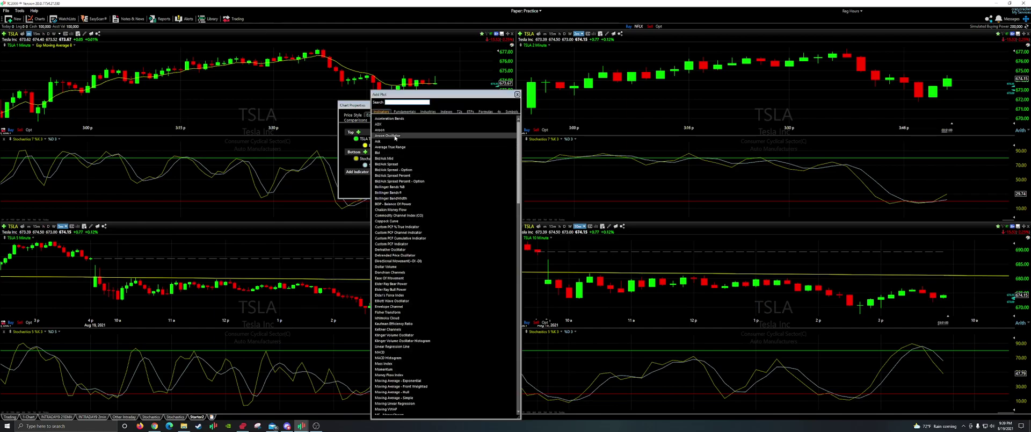
{"action": "type", "text": "vo"}
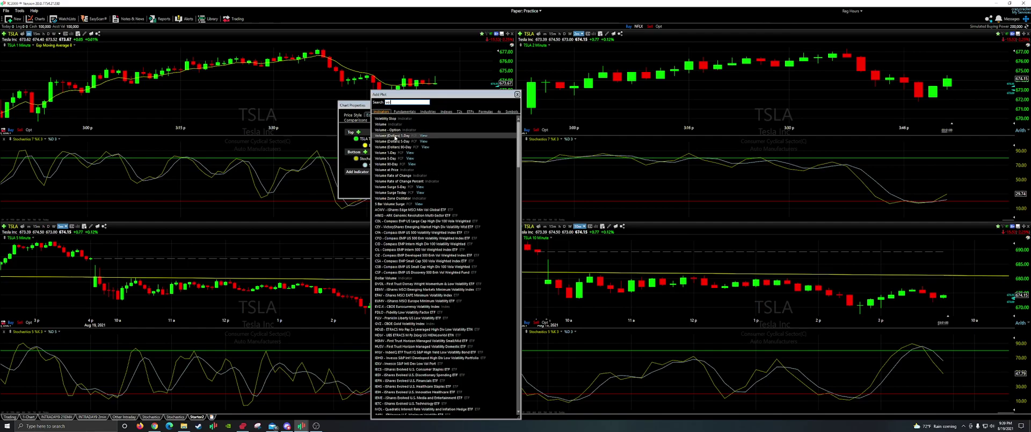
{"action": "left_click", "coordinate": [396, 124]}
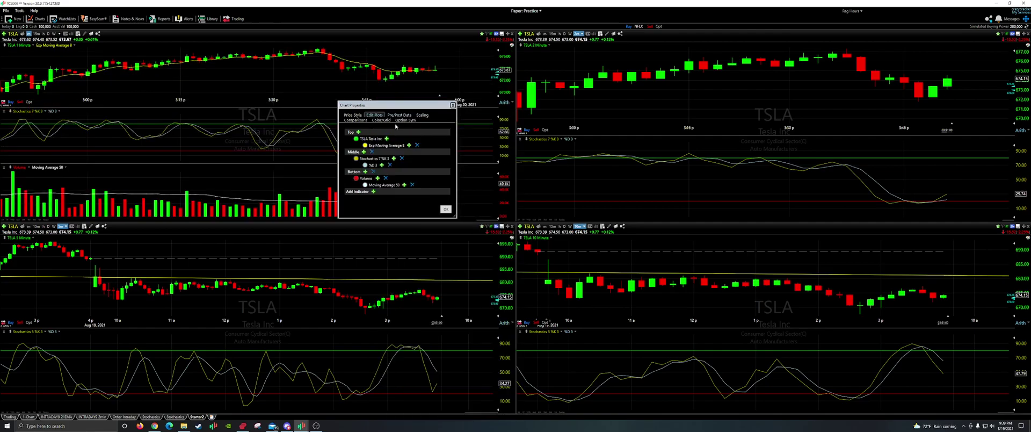
{"action": "left_click", "coordinate": [412, 184]}
{"action": "left_click", "coordinate": [446, 202]}
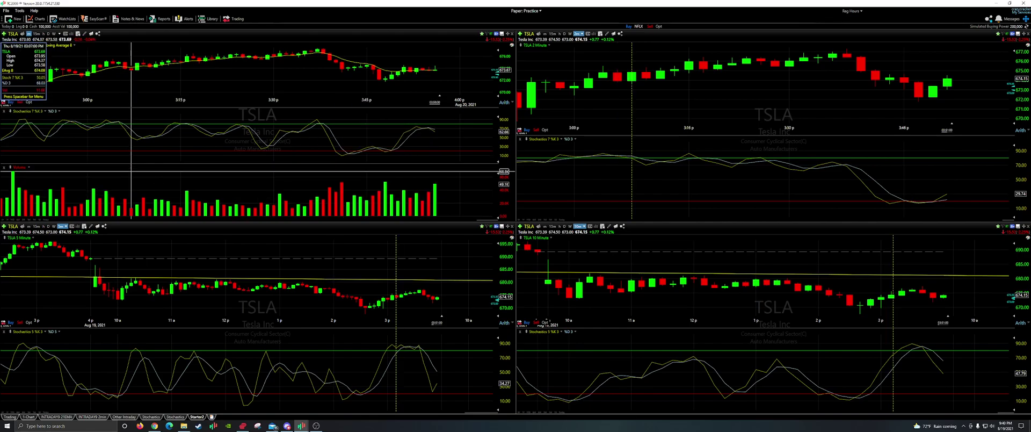
- Make the first TSLA chart's Volume pane shorter, and delete the Volume indicator from that chart
{"action": "left_click_drag", "start_coordinate": [235, 163], "coordinate": [235, 174]}
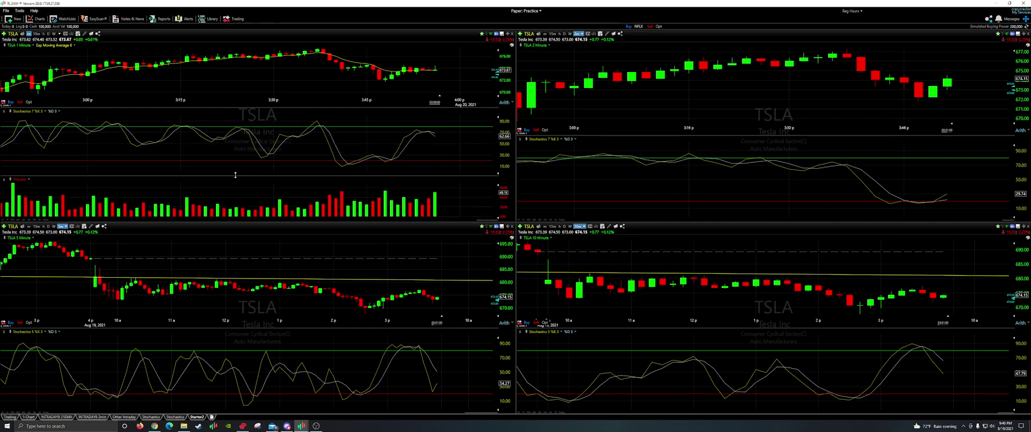
{"action": "right_click", "coordinate": [239, 186]}
{"action": "left_click", "coordinate": [262, 197]}
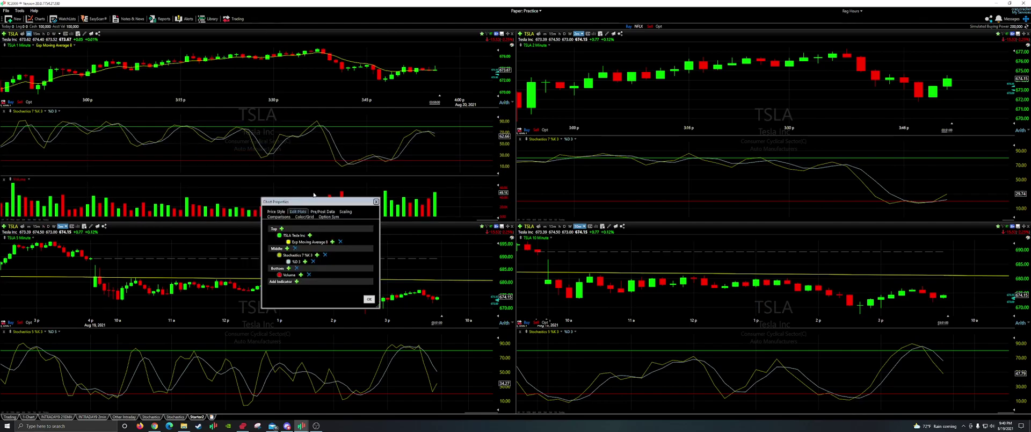
{"action": "left_click", "coordinate": [308, 274]}
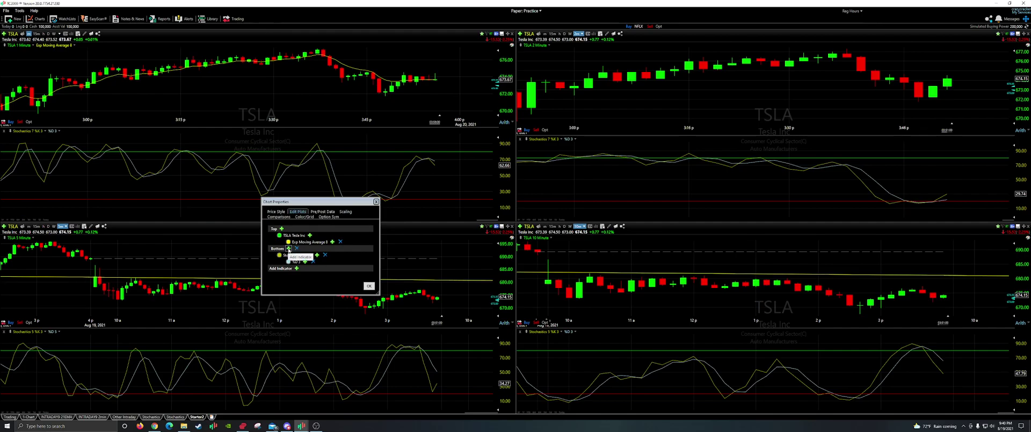
- Add the Volume indicator inside the first TSLA chart's Stochastics pane and remove its moving average
{"action": "left_click", "coordinate": [289, 248]}
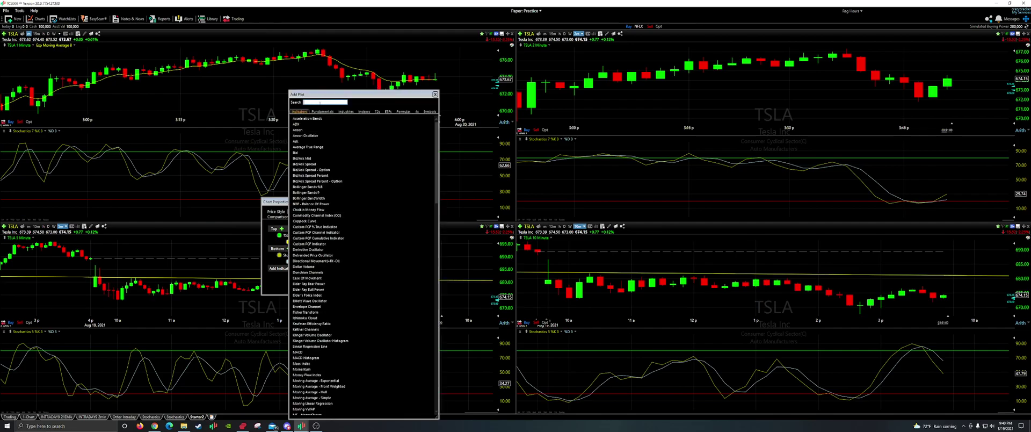
{"action": "type", "text": "vol"}
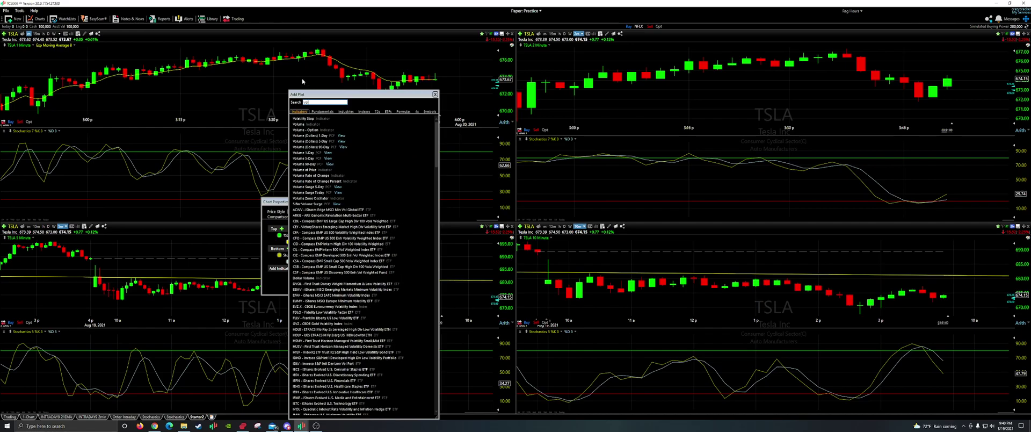
{"action": "double_click", "coordinate": [303, 124]}
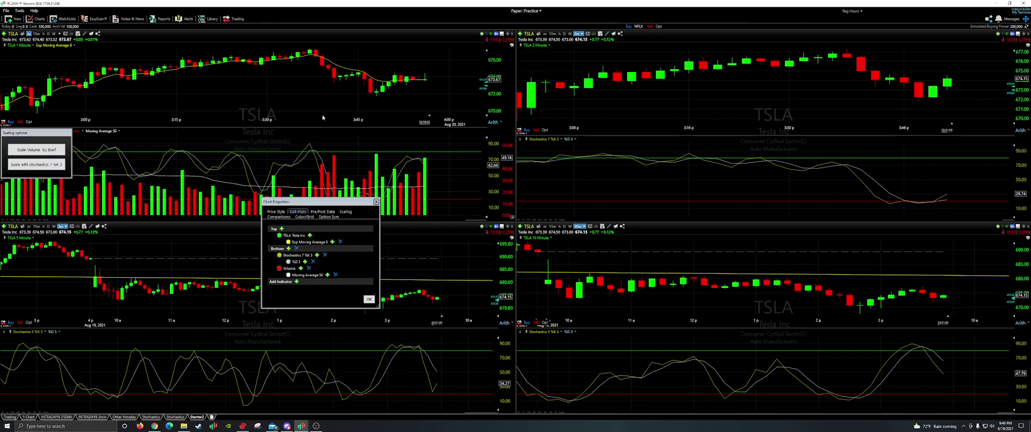
{"action": "left_click", "coordinate": [38, 164]}
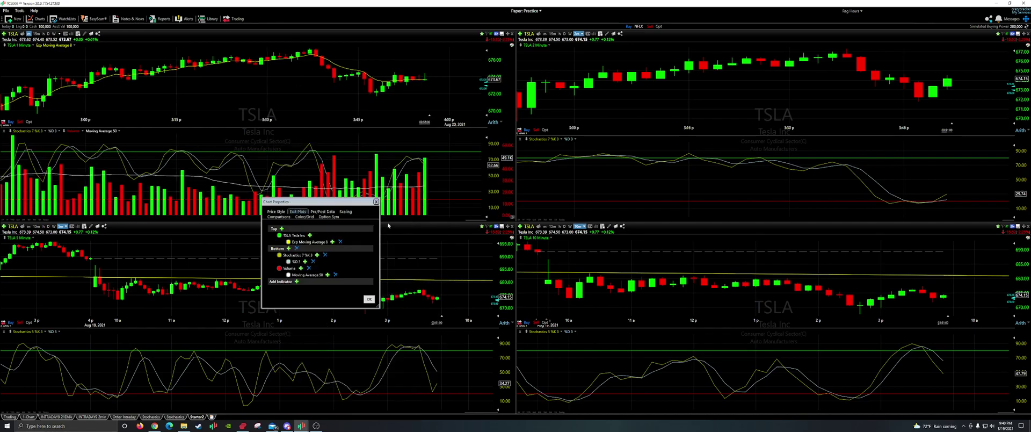
{"action": "left_click", "coordinate": [335, 275]}
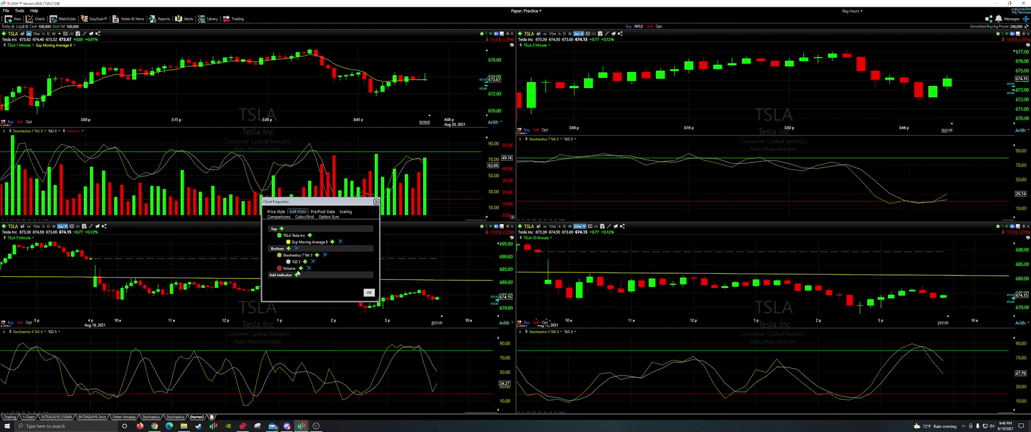
- Lower the Volume plot opacity to about a fifth in the first TSLA chart and enlarge its price pane slightly
{"action": "left_click", "coordinate": [288, 268]}
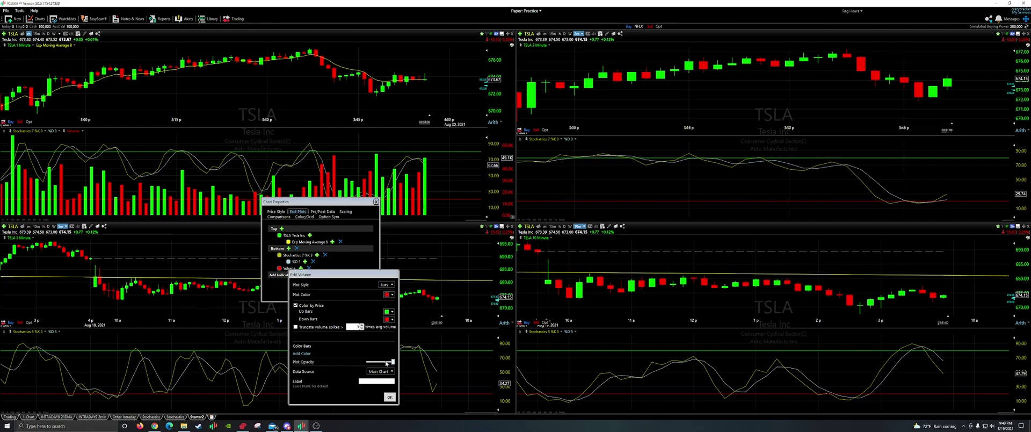
{"action": "left_click_drag", "start_coordinate": [392, 362], "coordinate": [371, 359]}
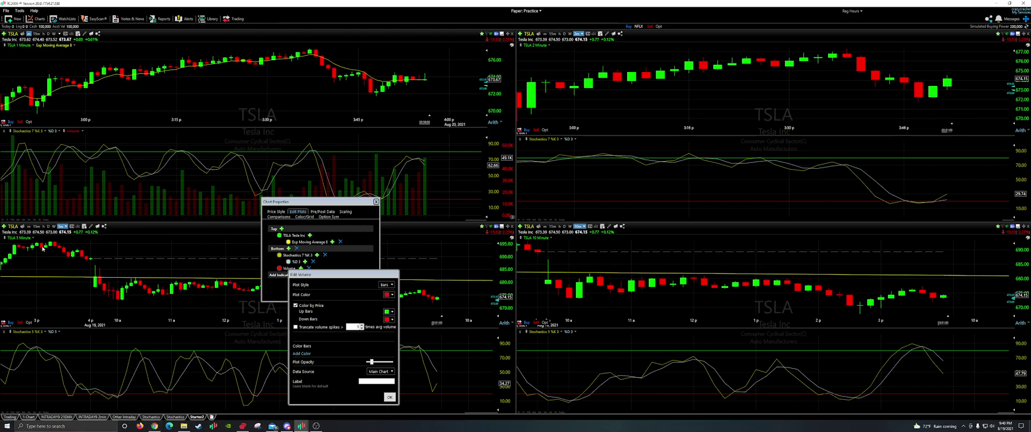
{"action": "left_click", "coordinate": [389, 397]}
{"action": "left_click", "coordinate": [369, 293]}
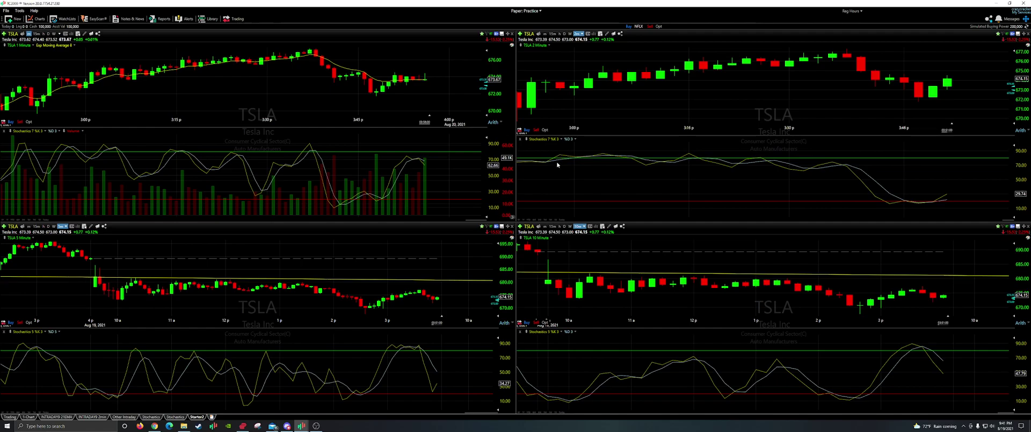
{"action": "left_click_drag", "start_coordinate": [468, 129], "coordinate": [467, 136]}
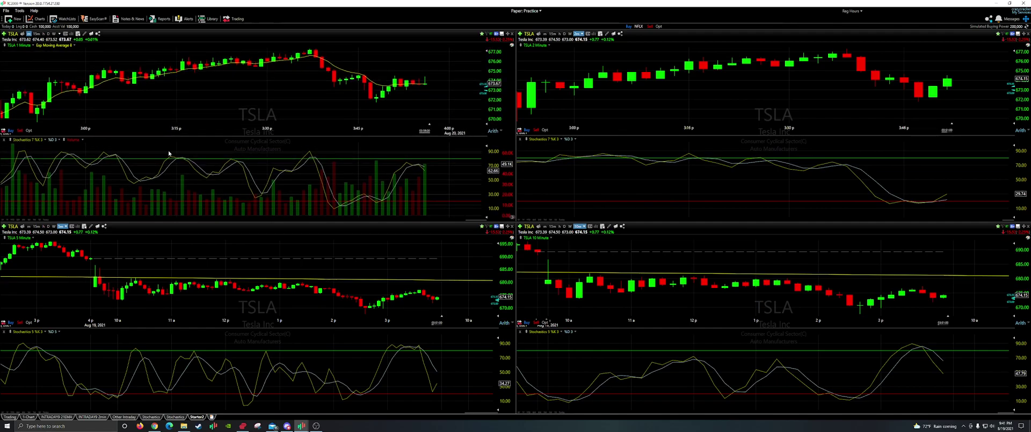